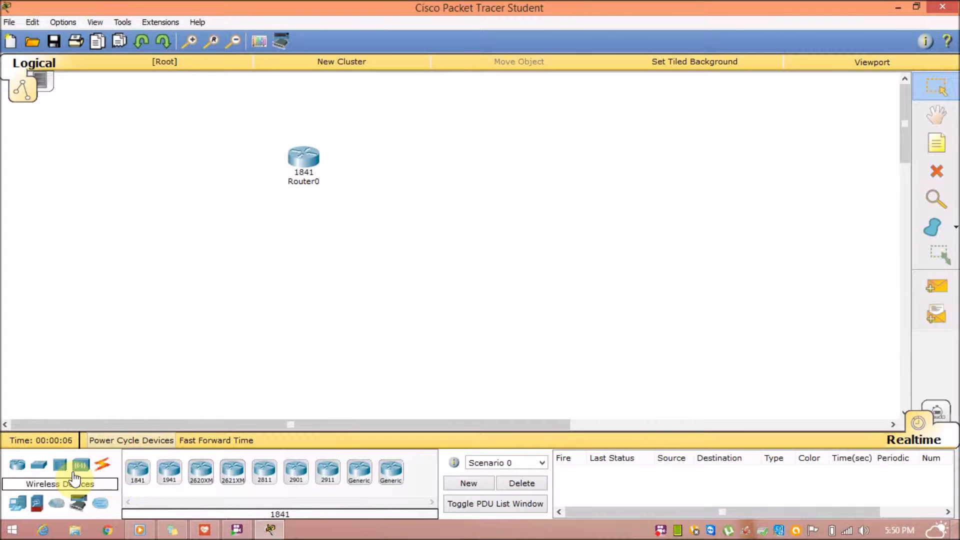
Place two 2950-24 switches, Switch0 and Switch1, on the workspace below Router0.
{"action": "left_click_drag", "start_coordinate": [38, 465], "coordinate": [201, 229]}
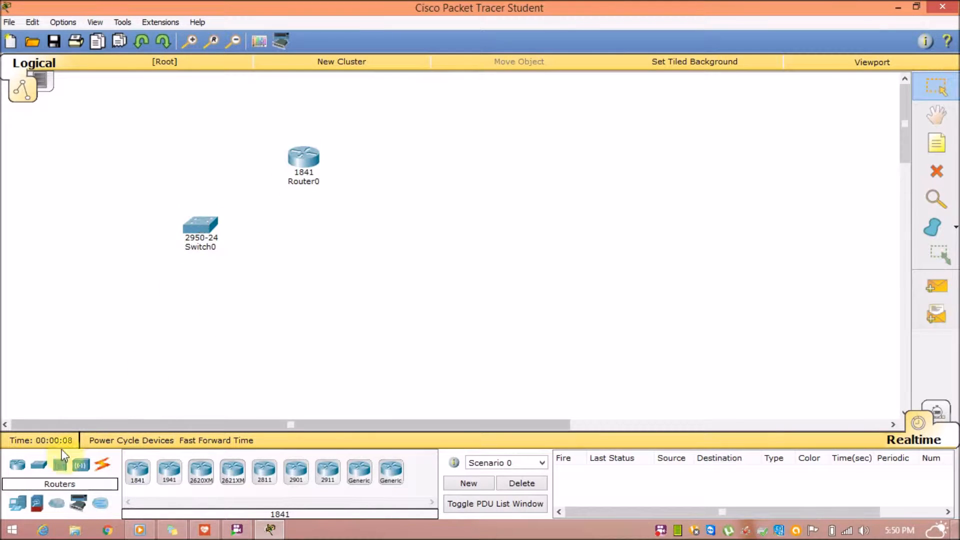
{"action": "left_click_drag", "start_coordinate": [39, 465], "coordinate": [374, 241]}
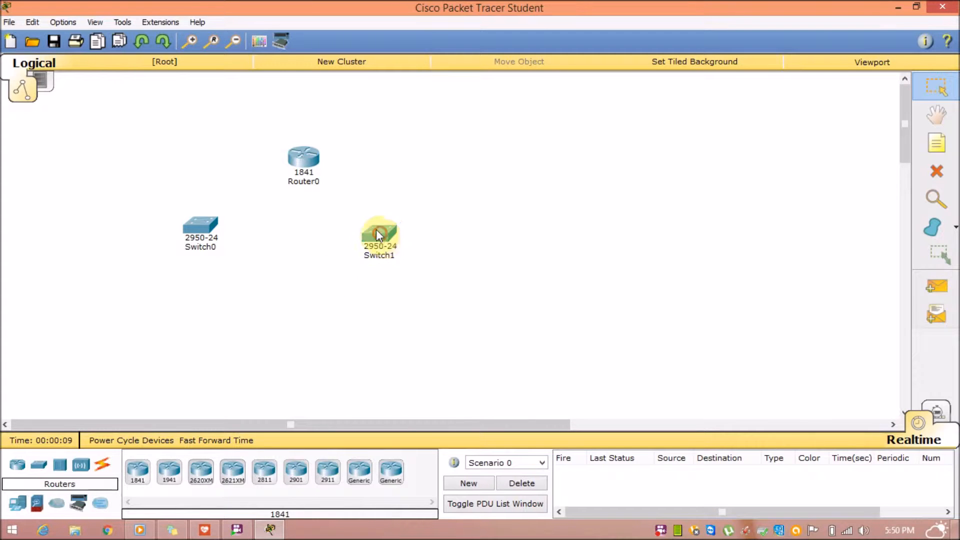
{"action": "left_click", "coordinate": [390, 235]}
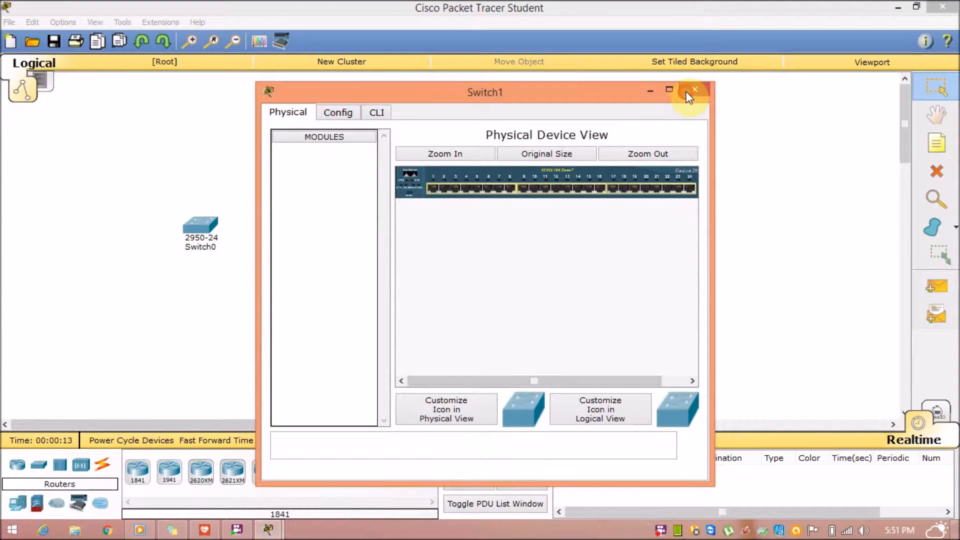
{"action": "left_click", "coordinate": [694, 91]}
Add four PC-PT PCs, PC0–PC3, in a level row beneath the switches.
{"action": "left_click", "coordinate": [22, 502]}
{"action": "left_click_drag", "start_coordinate": [23, 504], "coordinate": [138, 336]}
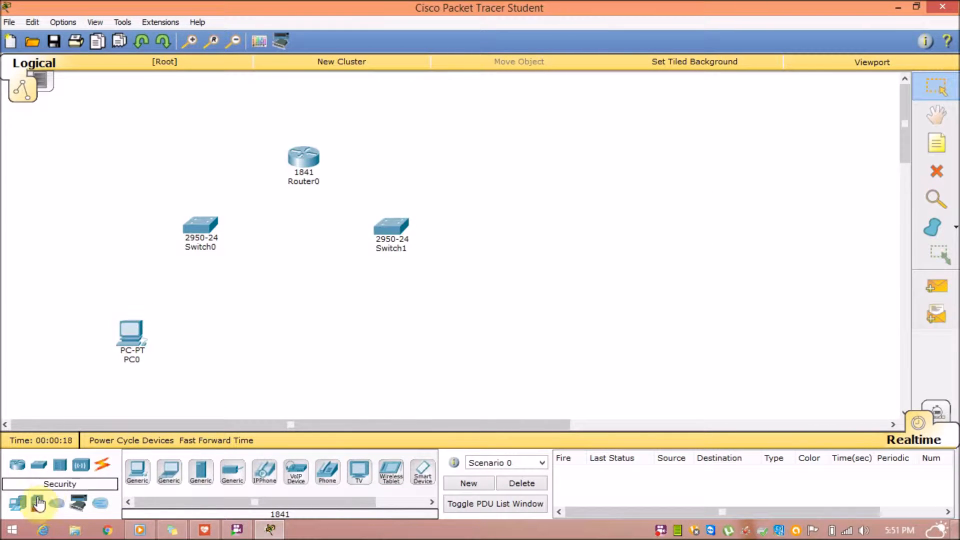
{"action": "left_click_drag", "start_coordinate": [20, 503], "coordinate": [200, 337]}
{"action": "left_click_drag", "start_coordinate": [16, 500], "coordinate": [400, 345]}
{"action": "left_click", "coordinate": [395, 342]}
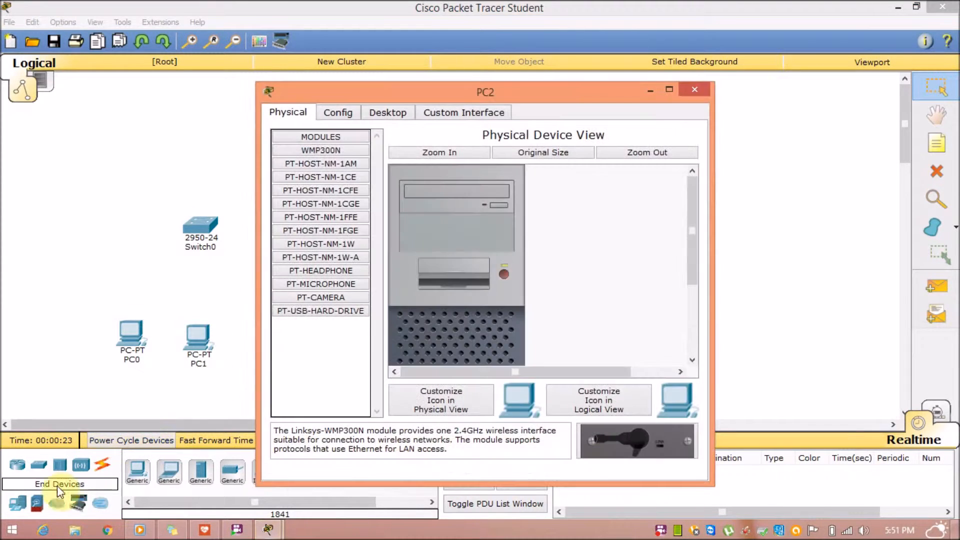
{"action": "left_click", "coordinate": [17, 501]}
{"action": "left_click_drag", "start_coordinate": [17, 501], "coordinate": [472, 344]}
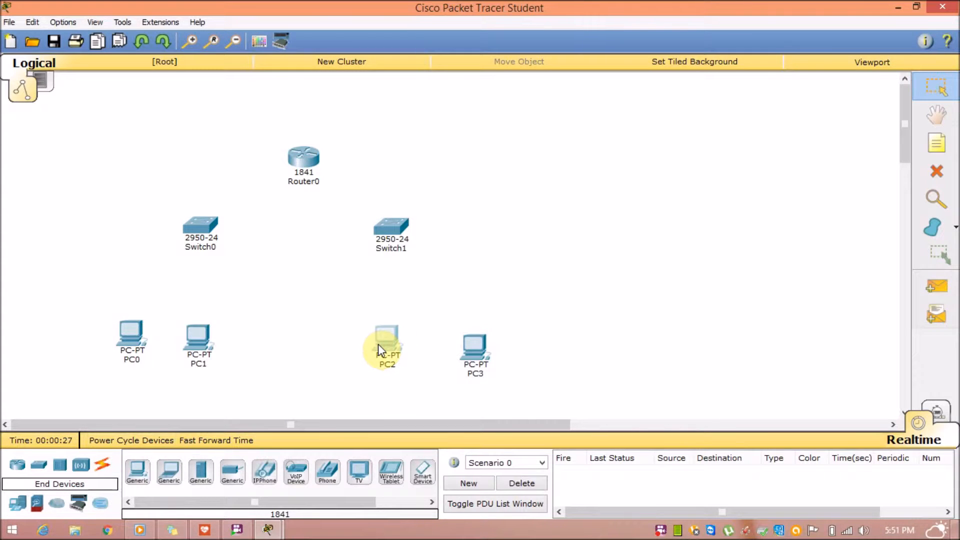
{"action": "left_click_drag", "start_coordinate": [474, 355], "coordinate": [472, 333]}
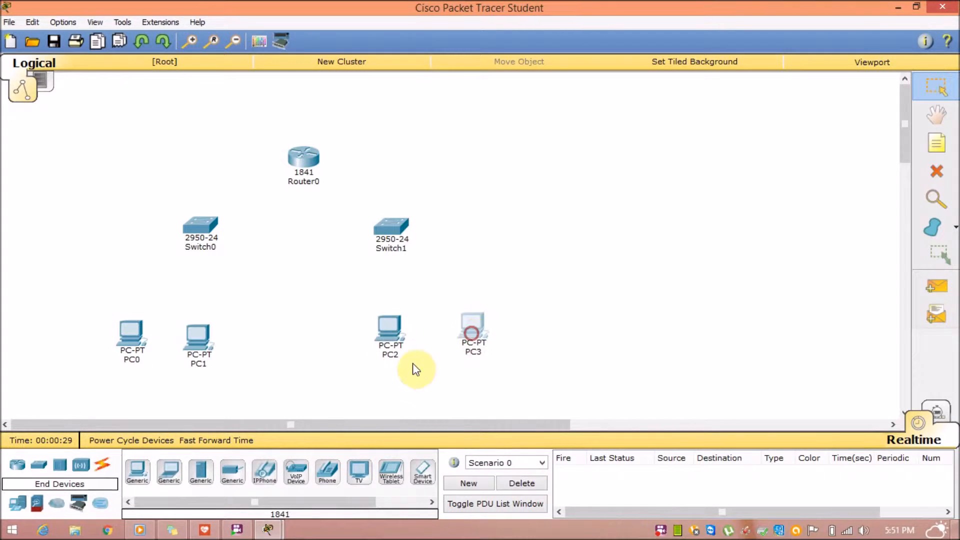
{"action": "left_click", "coordinate": [104, 461]}
Cable Router0 Fa0/0 to Switch0 and Fa0/1 to Switch1 with copper straight-through.
{"action": "left_click", "coordinate": [199, 471]}
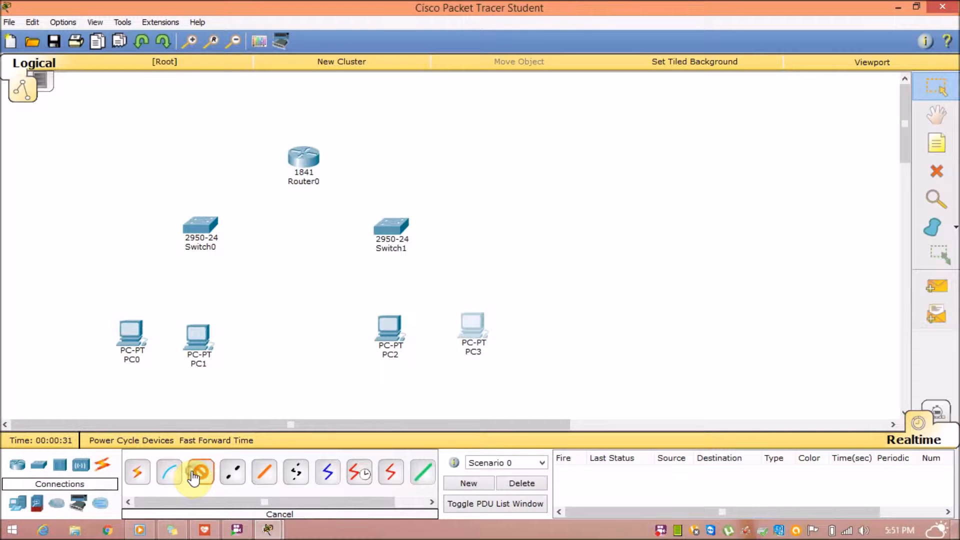
{"action": "left_click", "coordinate": [303, 155]}
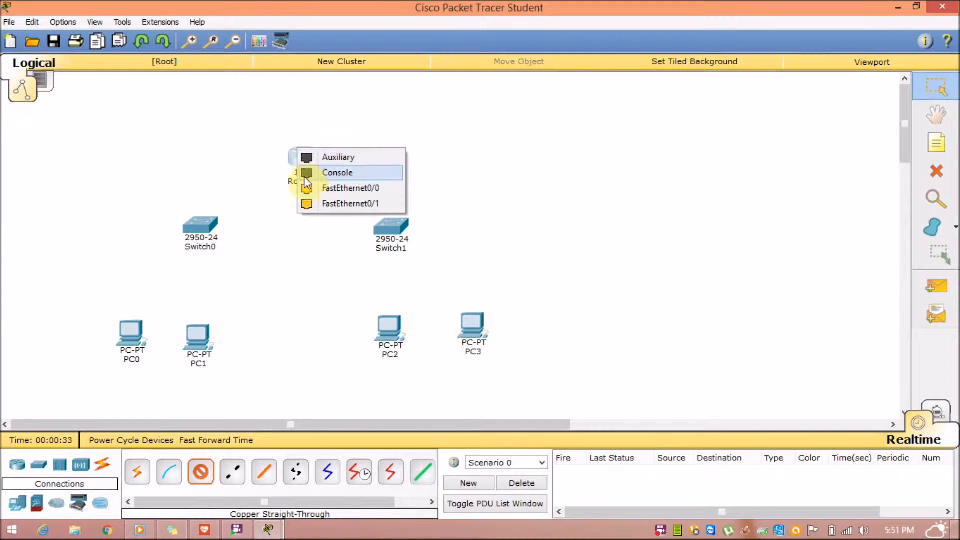
{"action": "left_click", "coordinate": [305, 189]}
{"action": "left_click", "coordinate": [203, 224]}
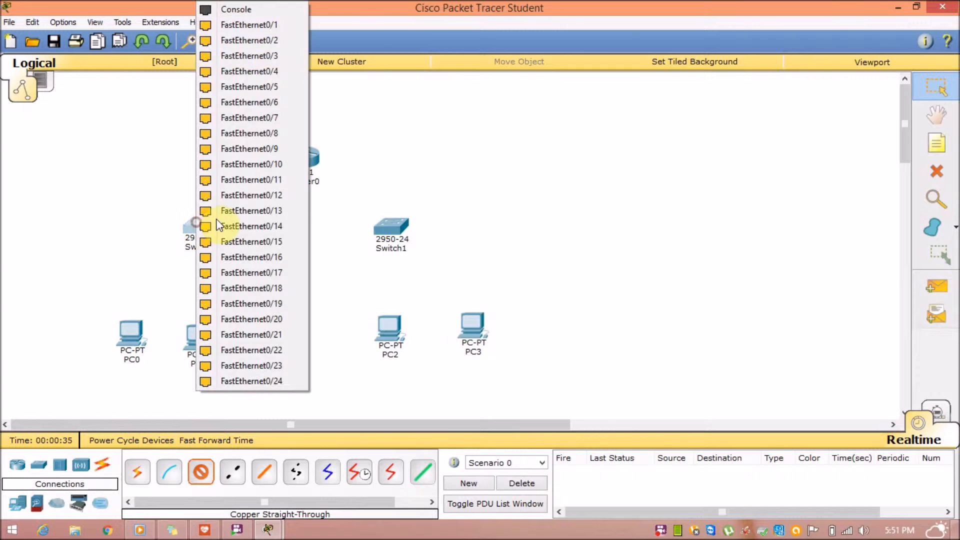
{"action": "left_click", "coordinate": [230, 28]}
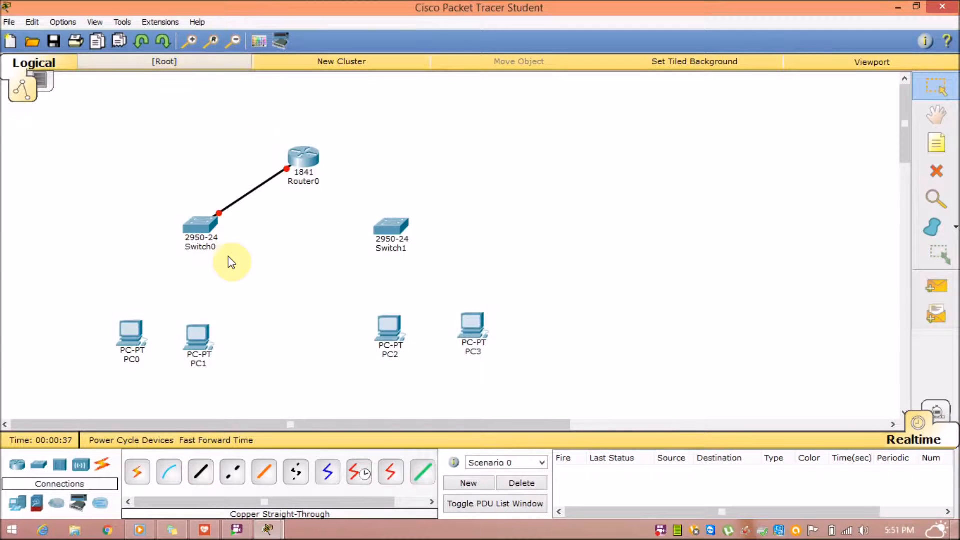
{"action": "left_click", "coordinate": [201, 471]}
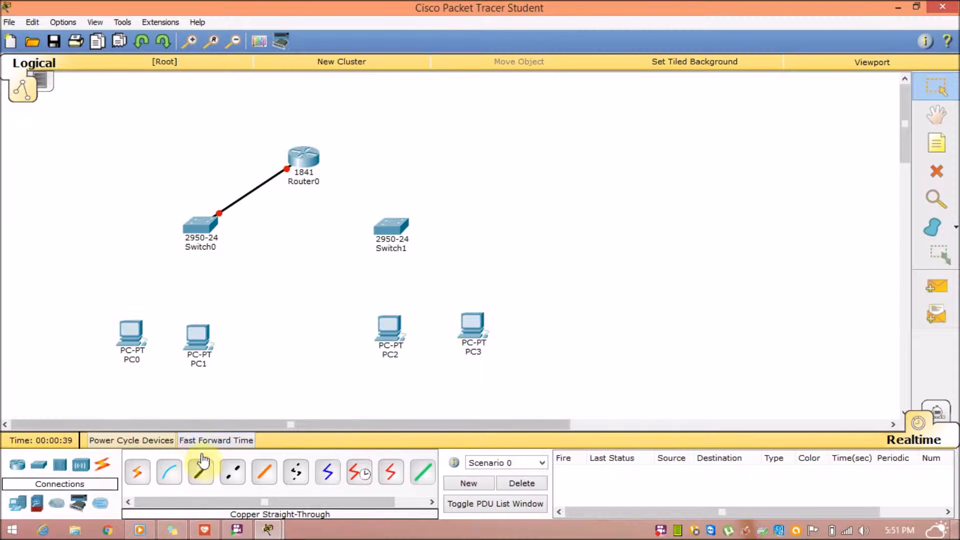
{"action": "left_click", "coordinate": [306, 155]}
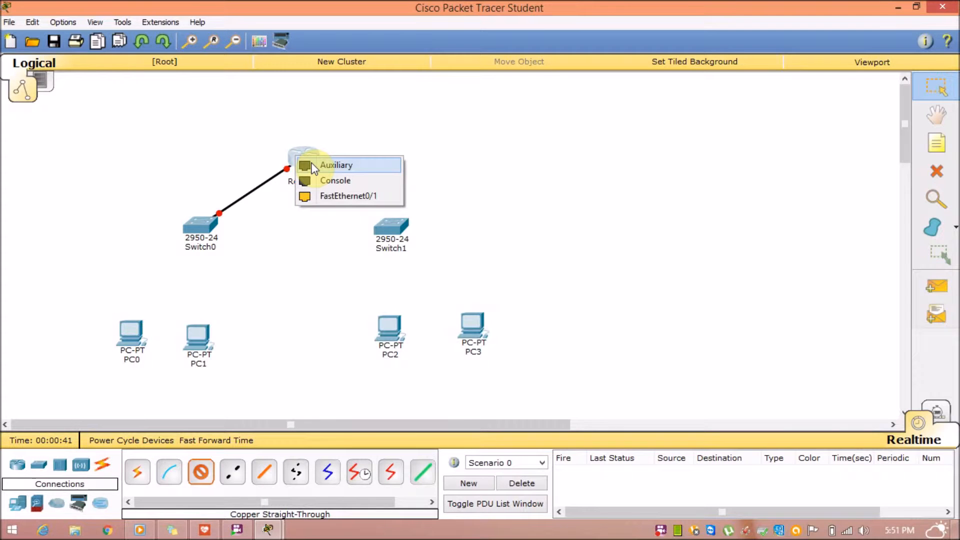
{"action": "left_click", "coordinate": [315, 196]}
{"action": "left_click", "coordinate": [389, 221]}
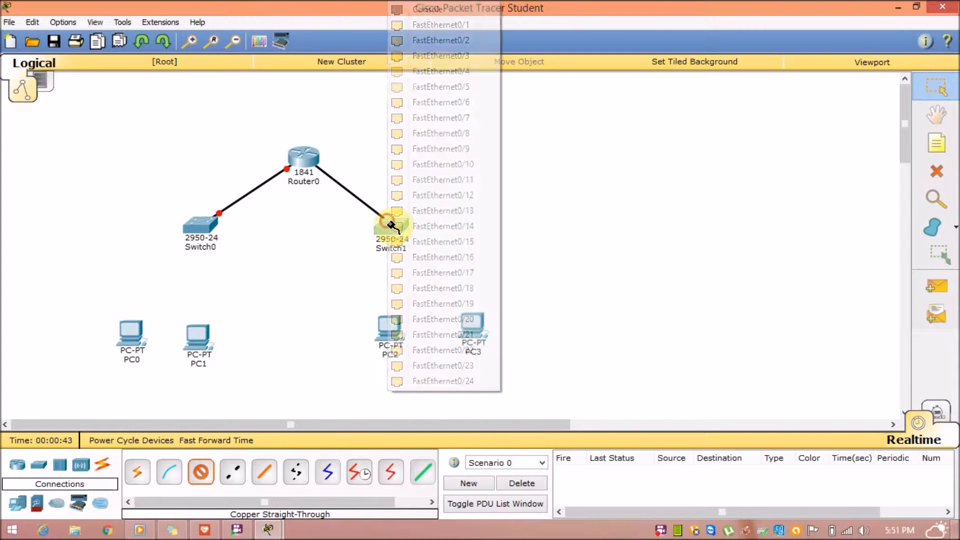
{"action": "left_click", "coordinate": [435, 25]}
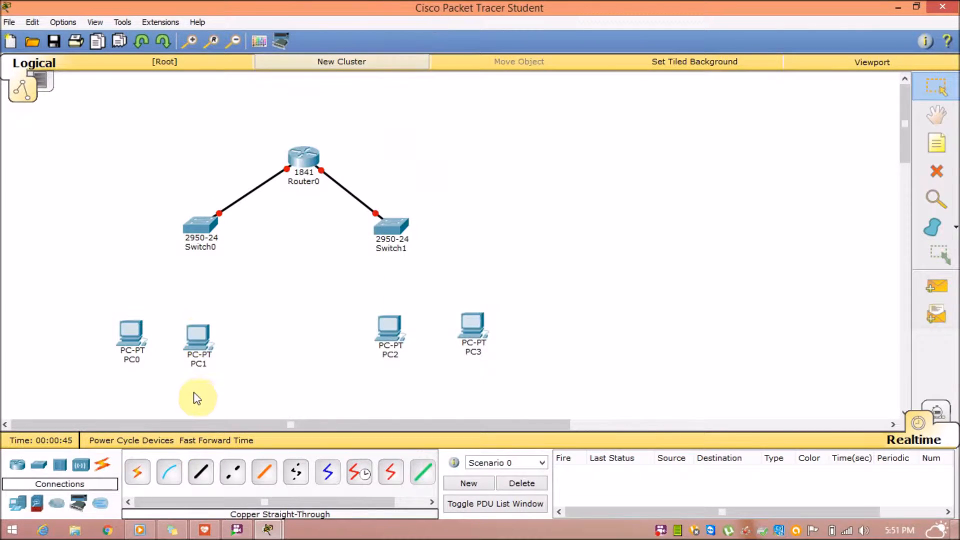
Cable Switch0 to the FastEthernet0 ports of PC0 and PC1.
{"action": "left_click", "coordinate": [201, 471]}
{"action": "left_click", "coordinate": [198, 221]}
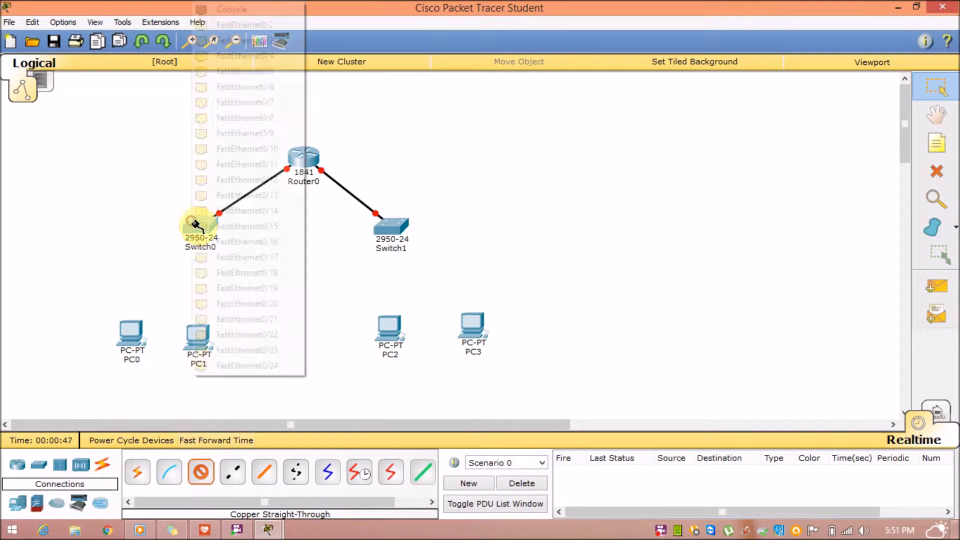
{"action": "left_click", "coordinate": [224, 25]}
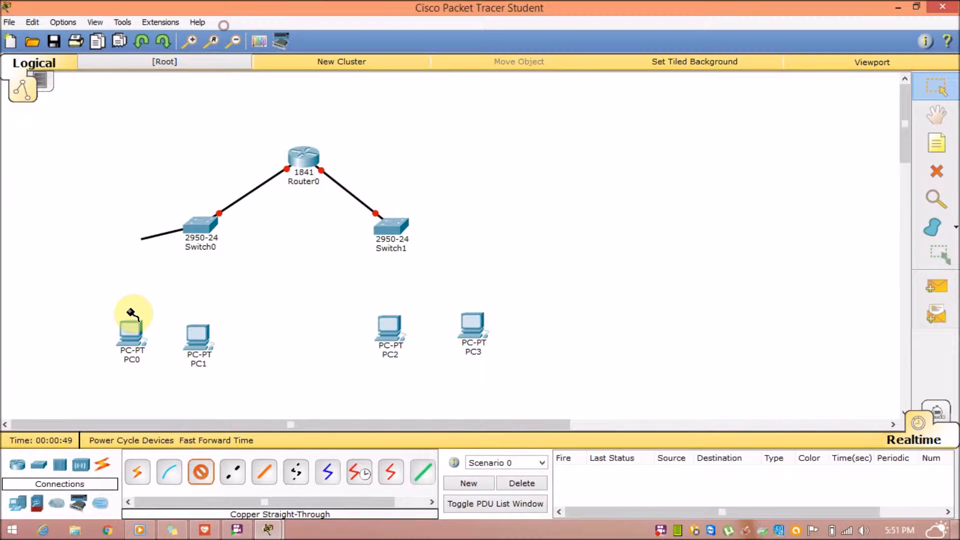
{"action": "left_click", "coordinate": [129, 338]}
{"action": "left_click", "coordinate": [167, 358]}
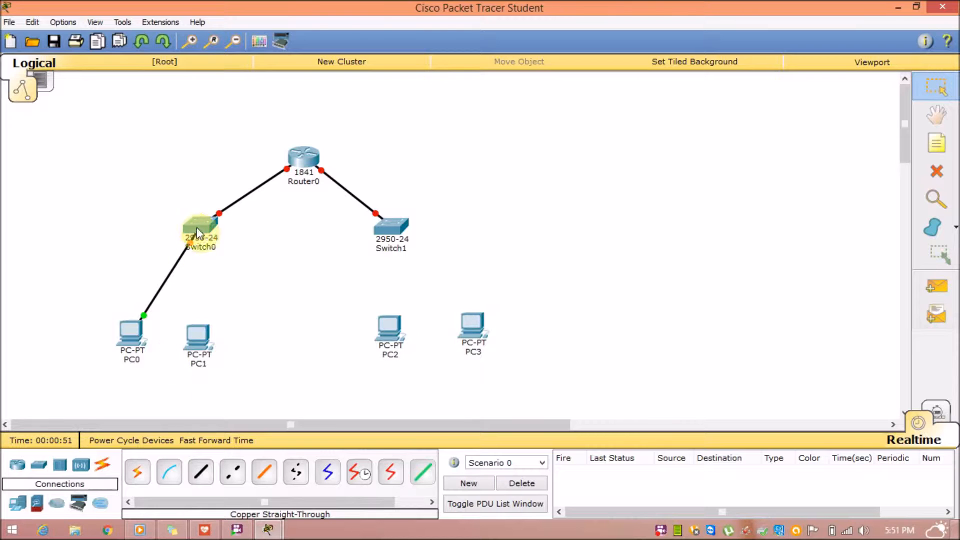
{"action": "left_click", "coordinate": [205, 471]}
{"action": "left_click", "coordinate": [199, 223]}
{"action": "left_click", "coordinate": [279, 25]}
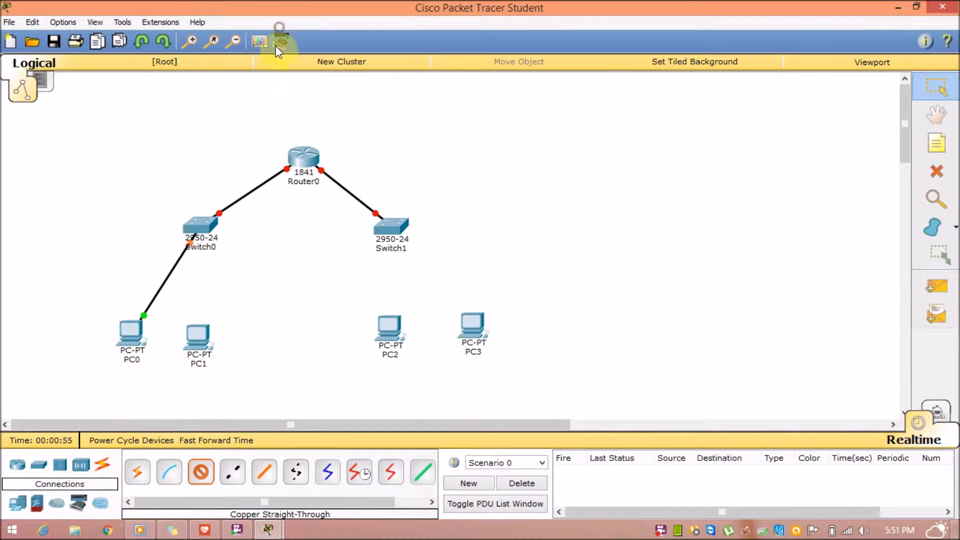
{"action": "left_click", "coordinate": [198, 336]}
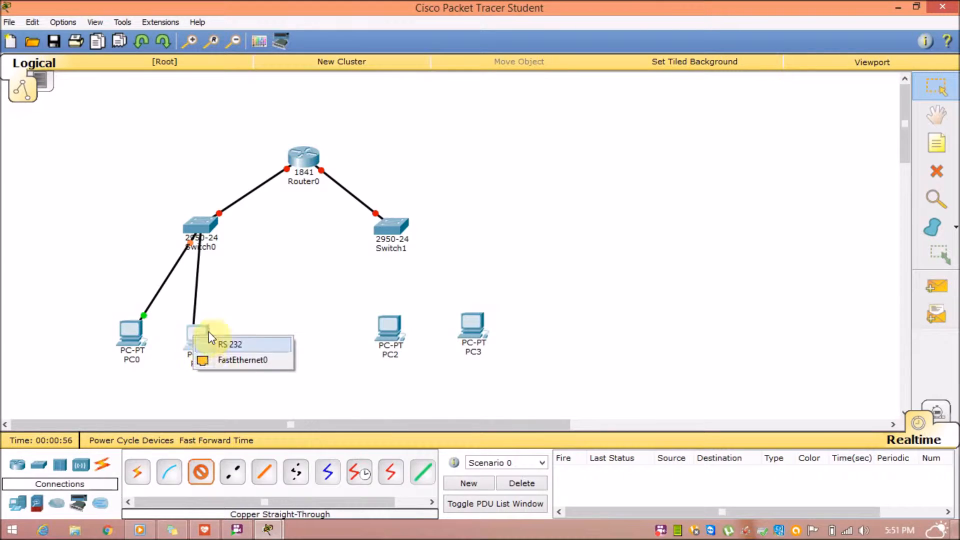
{"action": "left_click", "coordinate": [220, 362]}
Cable Switch1 to the FastEthernet0 ports of PC2 and PC3.
{"action": "left_click", "coordinate": [201, 471]}
{"action": "left_click", "coordinate": [383, 225]}
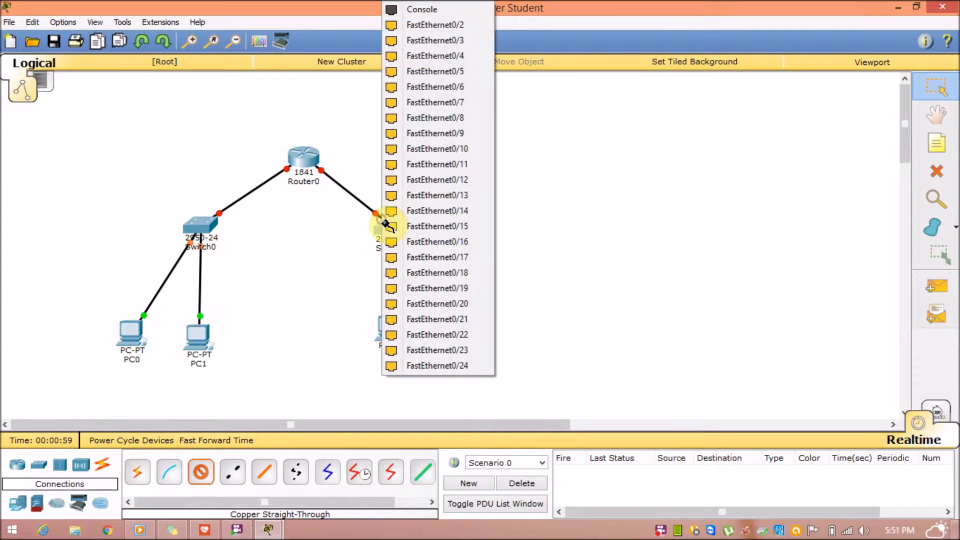
{"action": "left_click", "coordinate": [429, 25]}
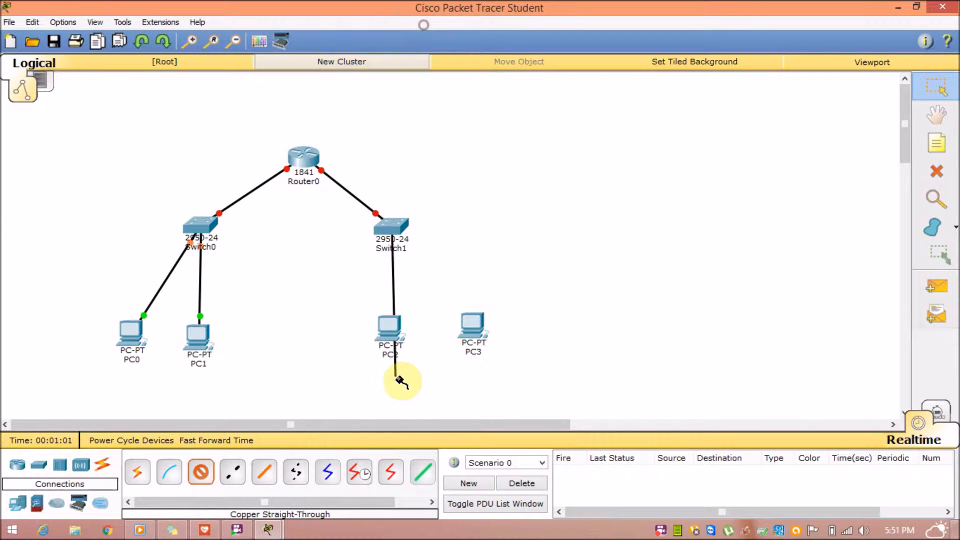
{"action": "left_click", "coordinate": [393, 318]}
{"action": "left_click", "coordinate": [402, 353]}
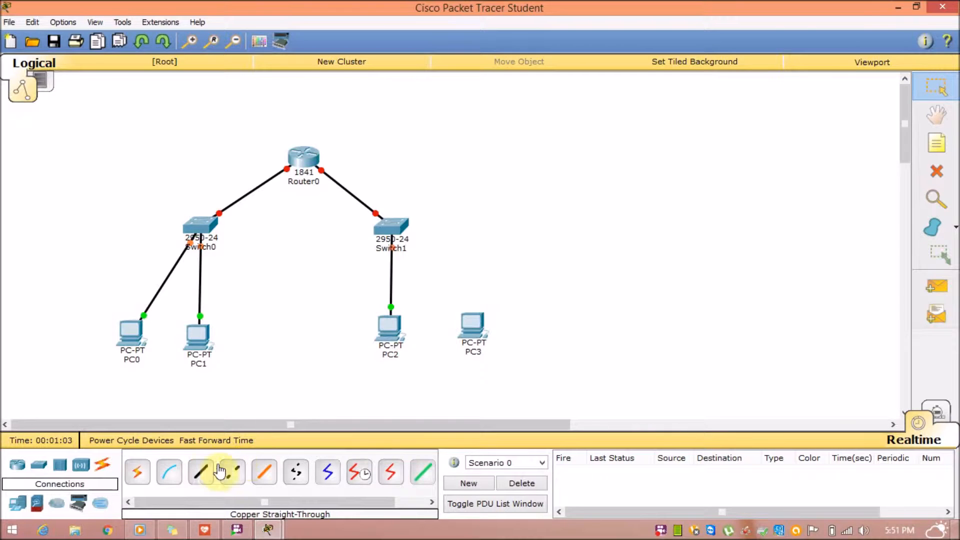
{"action": "left_click", "coordinate": [389, 223]}
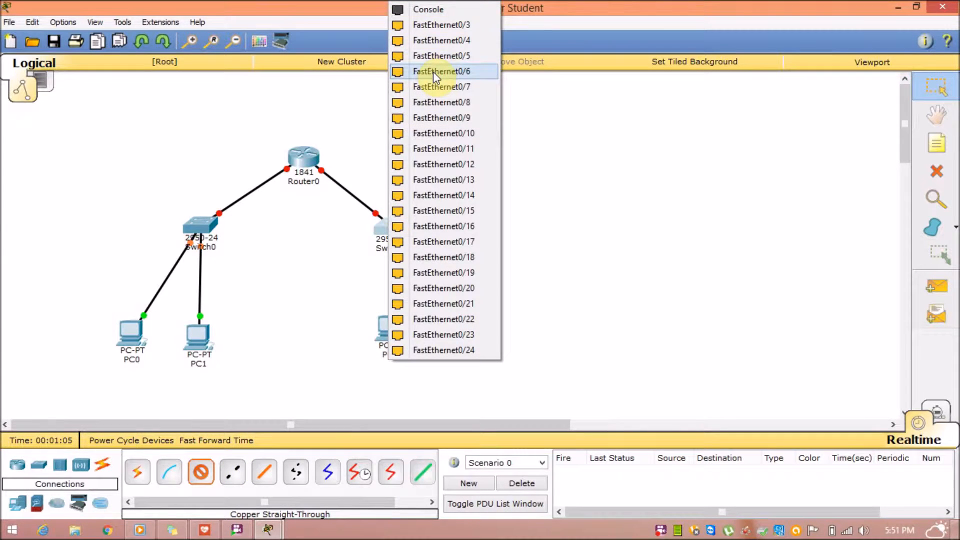
{"action": "left_click", "coordinate": [435, 33]}
{"action": "left_click", "coordinate": [470, 325]}
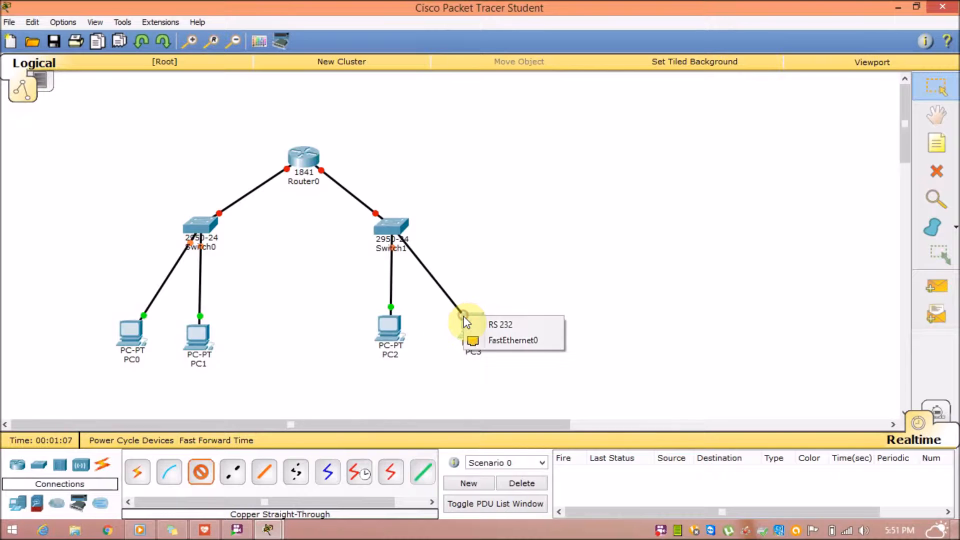
{"action": "left_click", "coordinate": [471, 341]}
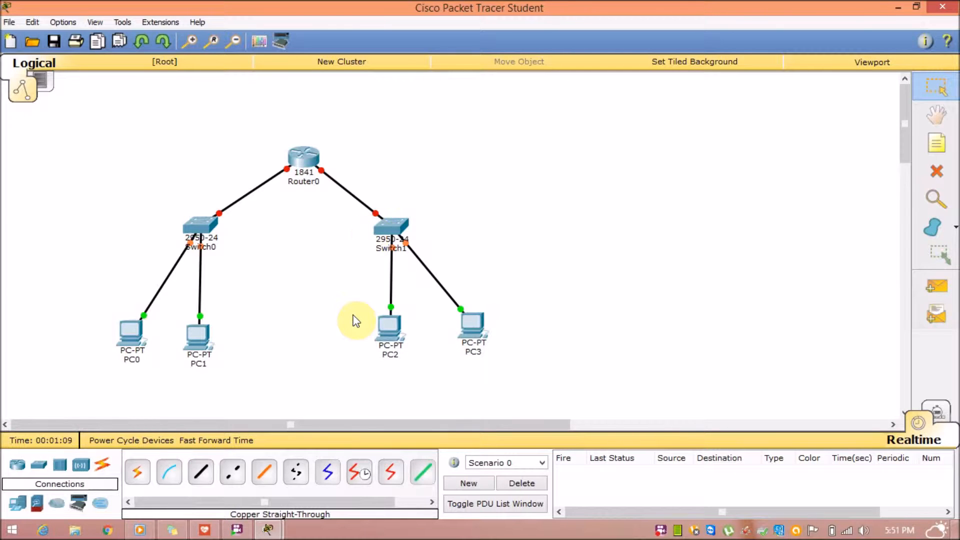
{"action": "left_click", "coordinate": [303, 157]}
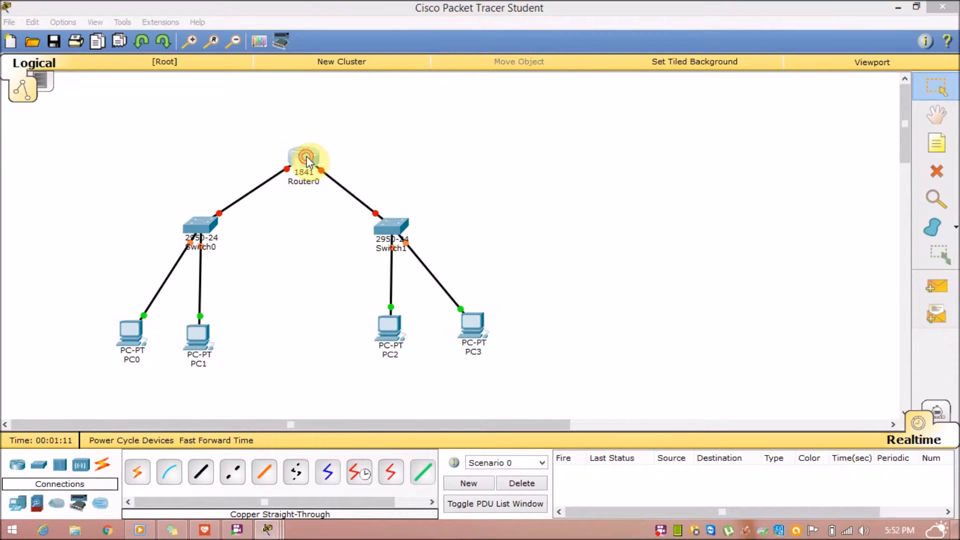
In Router0's CLI, decline the setup dialog and enter global configuration mode.
{"action": "left_click", "coordinate": [379, 113]}
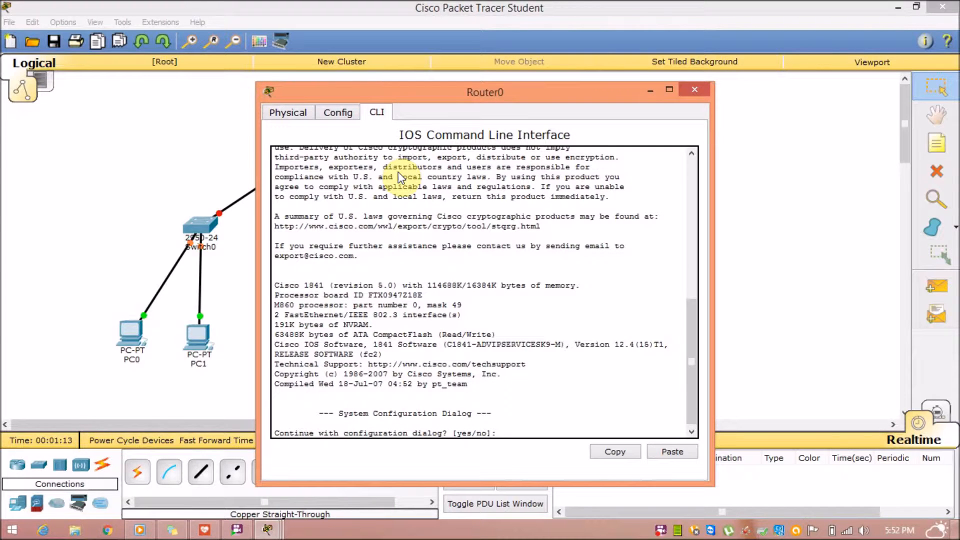
{"action": "left_click_drag", "start_coordinate": [492, 89], "coordinate": [472, 50]}
{"action": "type", "text": "no"}
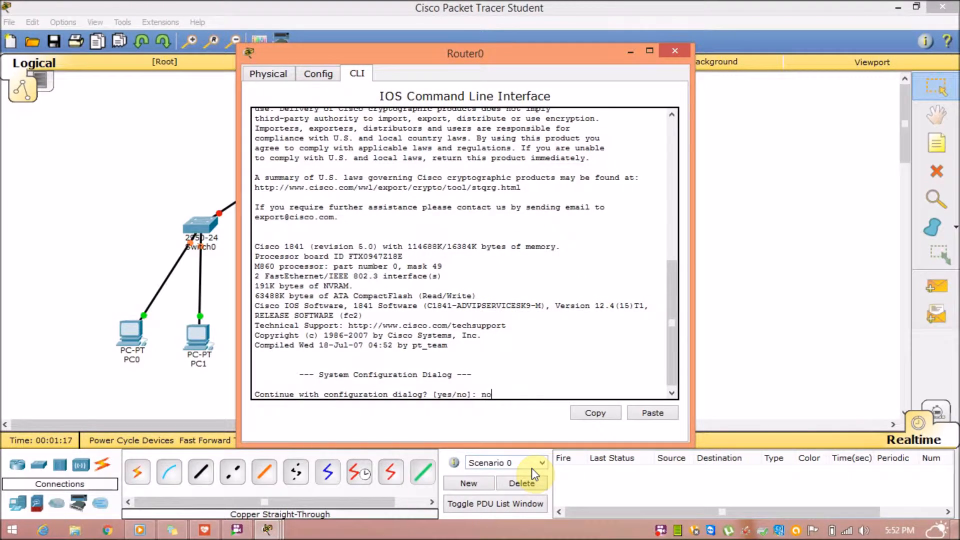
{"action": "key", "text": "Return"}
{"action": "key", "text": "Return"}
{"action": "type", "text": "en"}
{"action": "key", "text": "Return"}
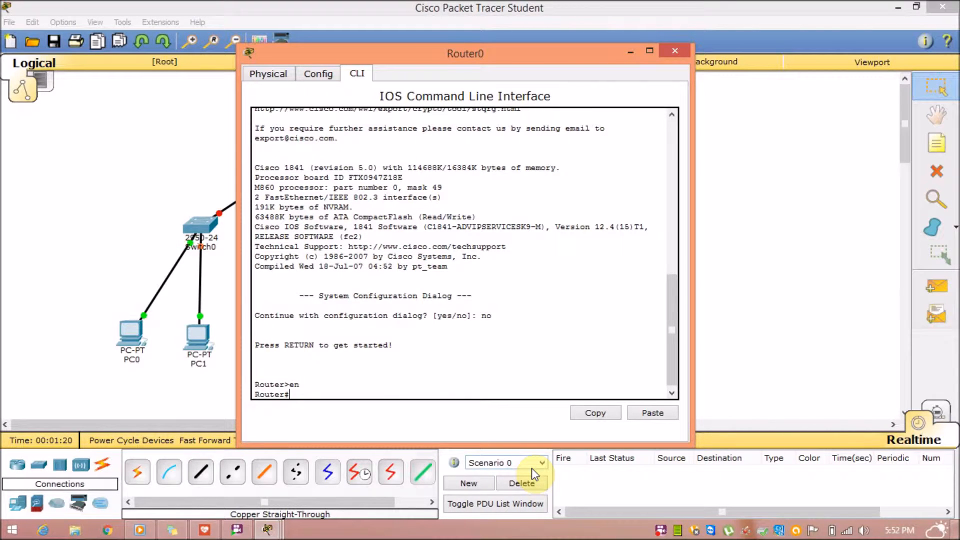
{"action": "type", "text": "config t"}
{"action": "key", "text": "Return"}
Set the router's enable password and a separate enable secret.
{"action": "type", "text": "enable "}
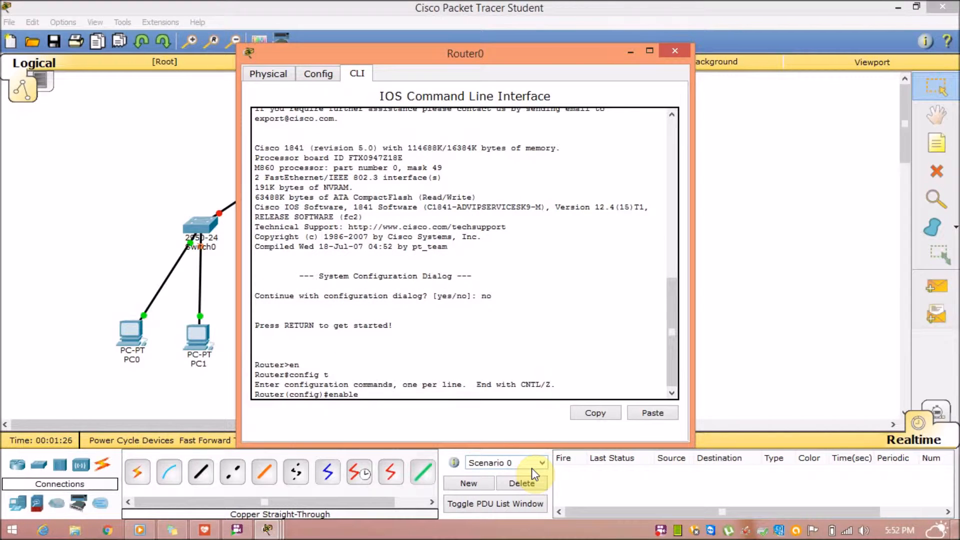
{"action": "type", "text": "password cisco"}
{"action": "key", "text": "Return"}
{"action": "type", "text": "enable password cisco"}
{"action": "key", "text": "BackSpace"}
{"action": "key", "text": "BackSpace"}
{"action": "key", "text": "BackSpace"}
{"action": "key", "text": "BackSpace"}
{"action": "key", "text": "BackSpace"}
{"action": "type", "text": "secret"}
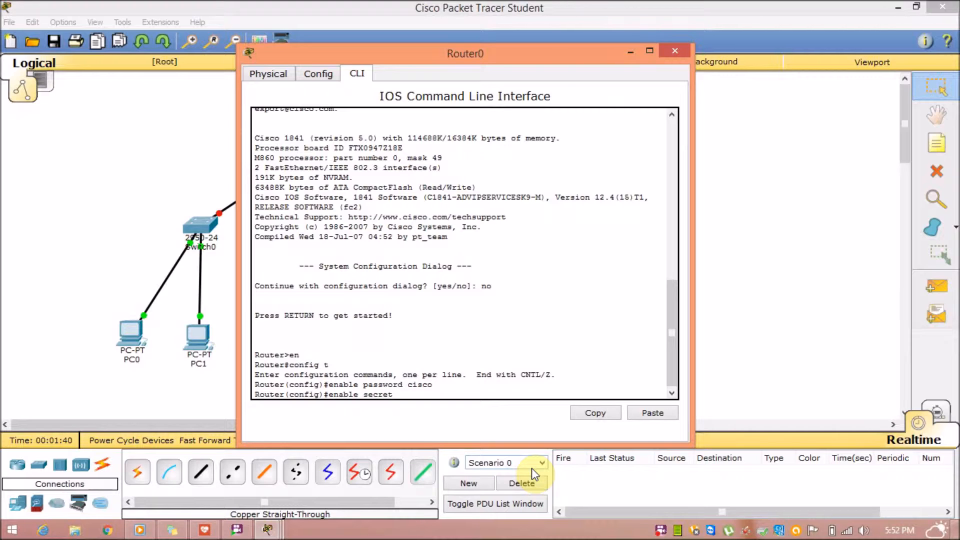
{"action": "type", "text": " cisco1"}
{"action": "key", "text": "Return"}
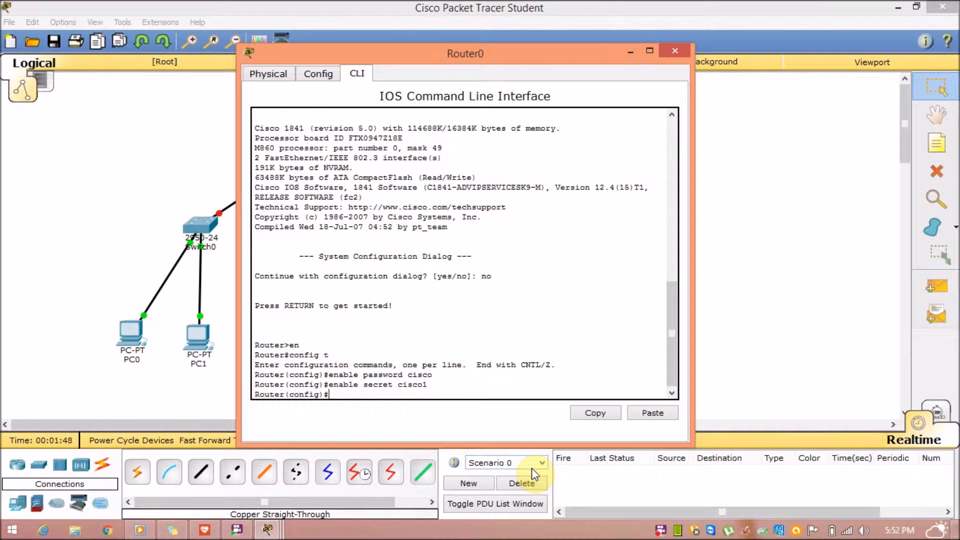
Give console line 0 a password with login required, then exit the line.
{"action": "type", "text": "line con 0"}
{"action": "key", "text": "Return"}
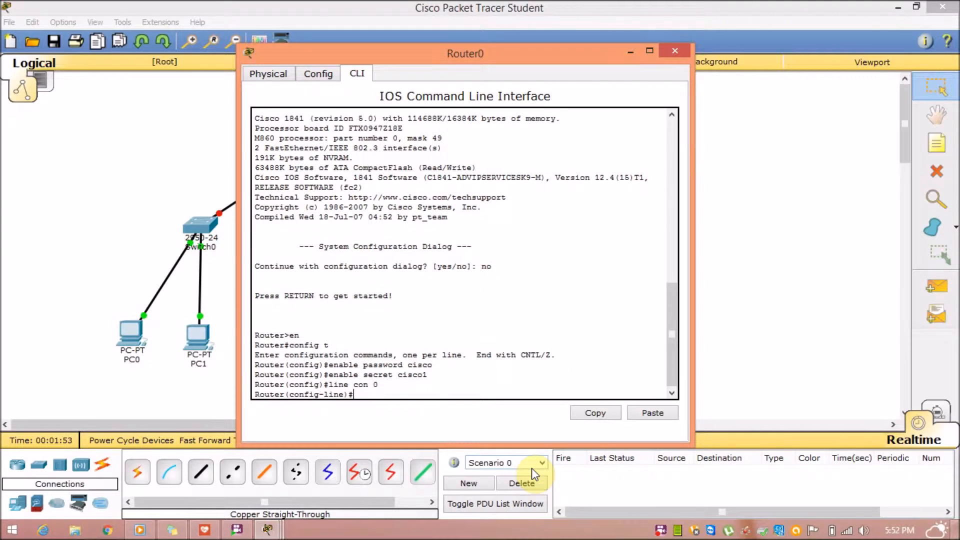
{"action": "type", "text": "password cisco"}
{"action": "type", "text": "2"}
{"action": "key", "text": "BackSpace"}
{"action": "key", "text": "BackSpace"}
{"action": "type", "text": "2"}
{"action": "key", "text": "Return"}
{"action": "type", "text": "login"}
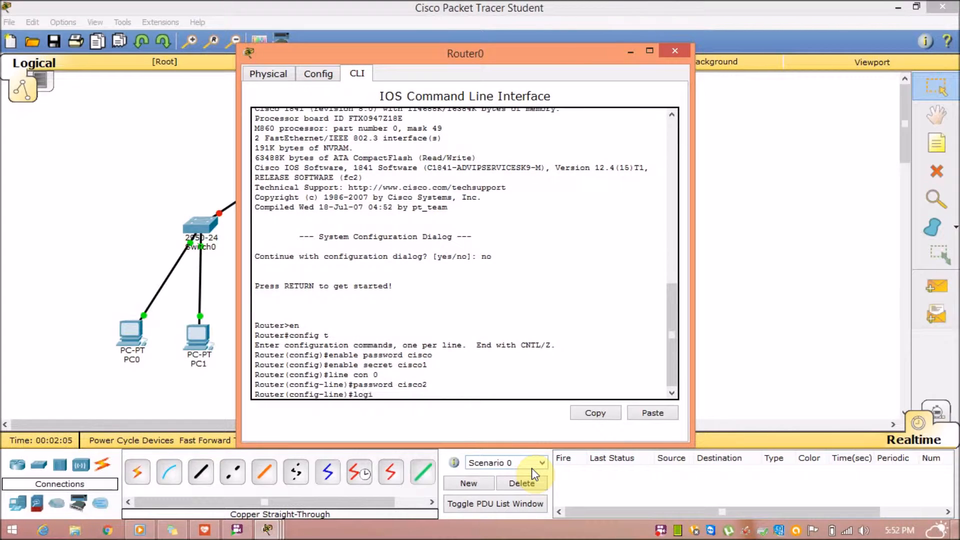
{"action": "key", "text": "Return"}
{"action": "type", "text": "exit"}
{"action": "key", "text": "Return"}
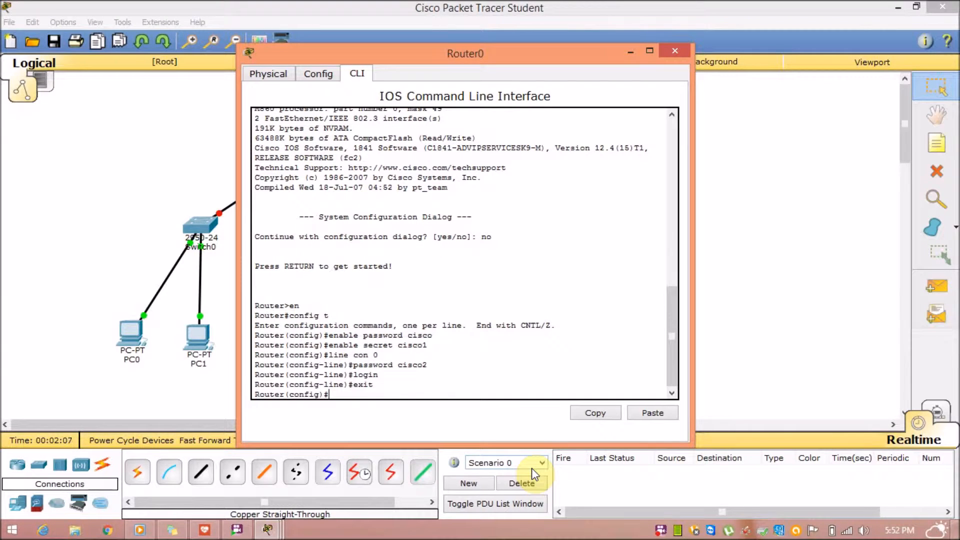
Set a password on VTY lines 0 4 and require login.
{"action": "type", "text": "line vty 0 4"}
{"action": "key", "text": "Return"}
{"action": "type", "text": "password"}
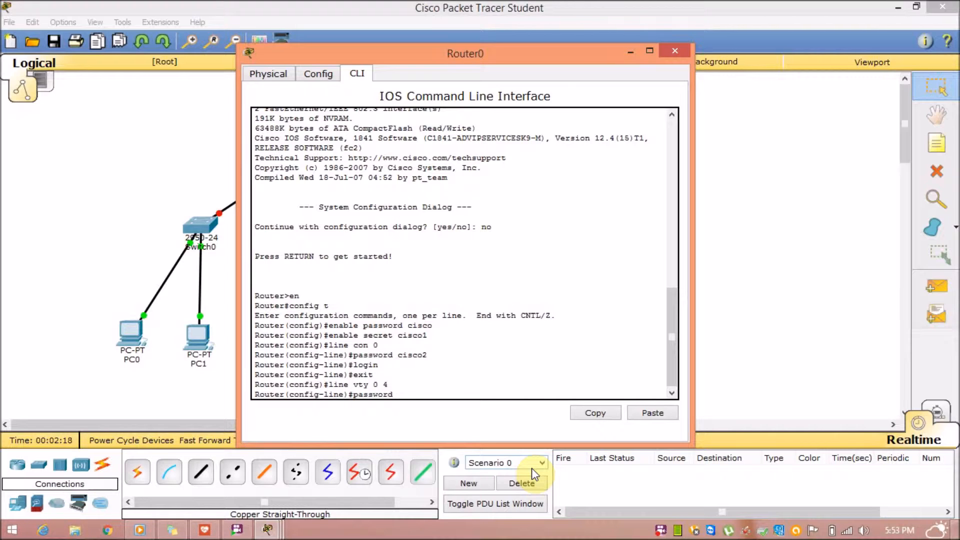
{"action": "type", "text": "cisco3"}
{"action": "key", "text": "Return"}
{"action": "type", "text": "login"}
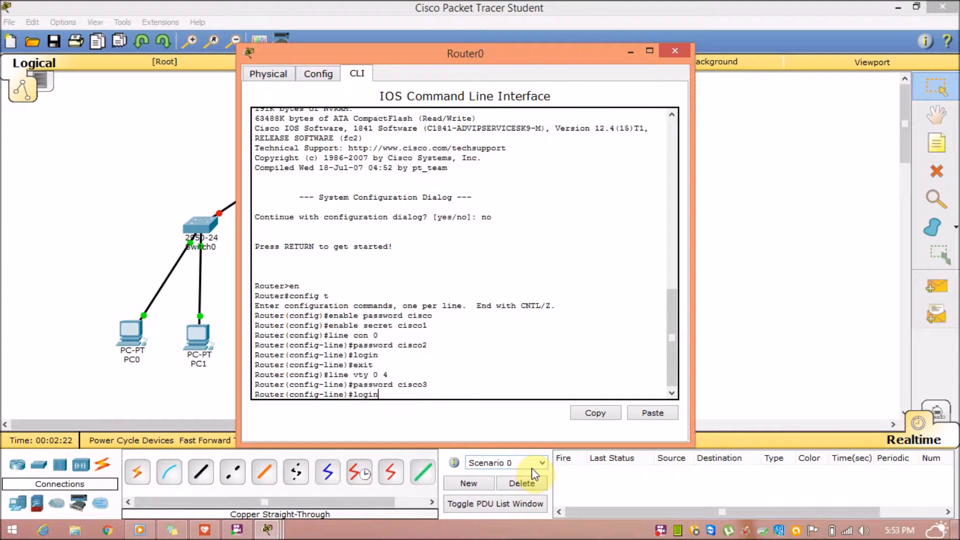
{"action": "key", "text": "Return"}
Exit back out of configuration mode to privileged EXEC.
{"action": "type", "text": "exit"}
{"action": "key", "text": "Return"}
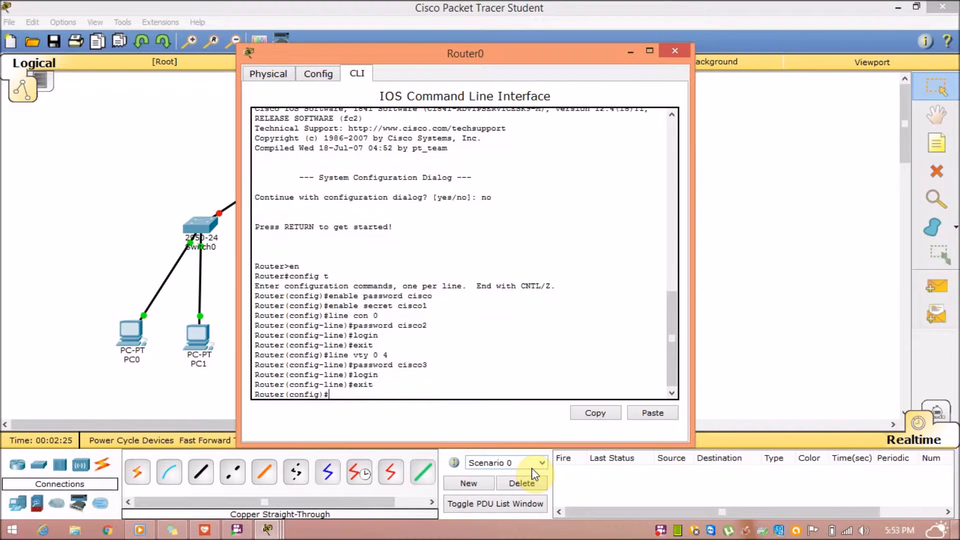
{"action": "key", "text": "Return"}
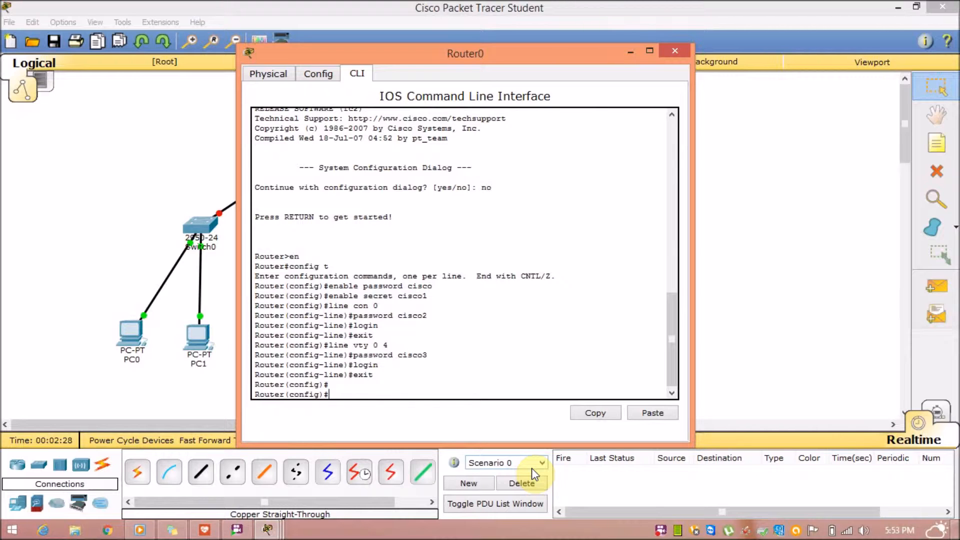
{"action": "type", "text": "exit"}
{"action": "key", "text": "Return"}
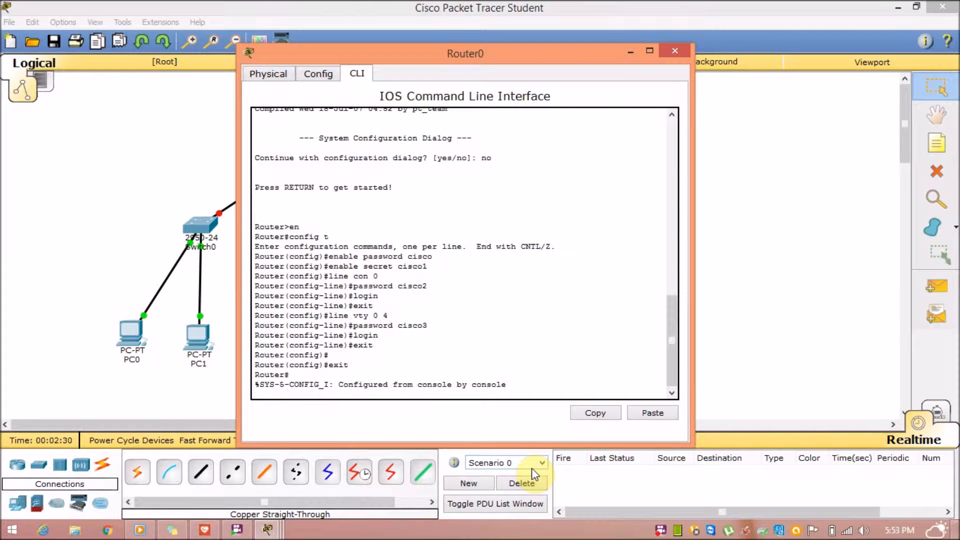
Page through Router0's running configuration with sh ru.
{"action": "type", "text": "sh ru"}
{"action": "key", "text": "Return"}
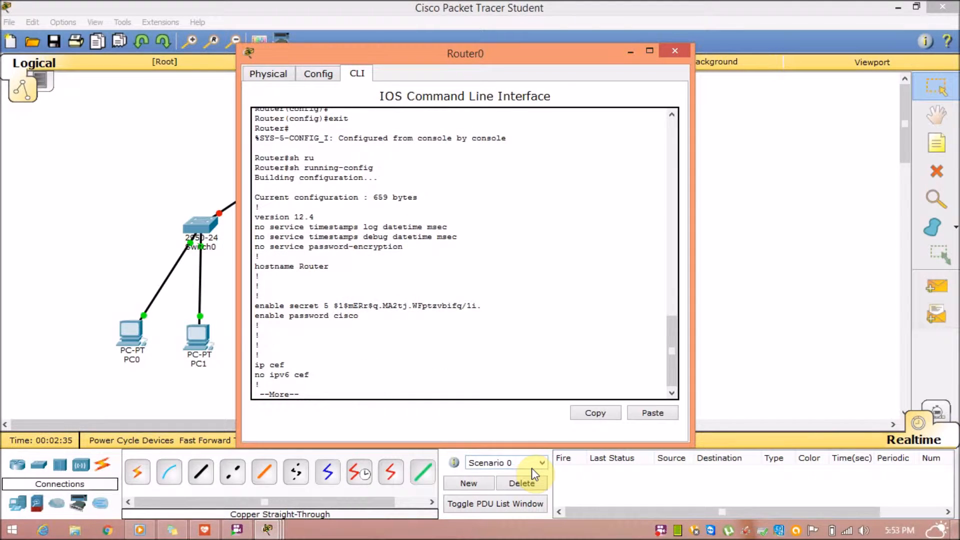
{"action": "key", "text": "space"}
{"action": "key", "text": "space"}
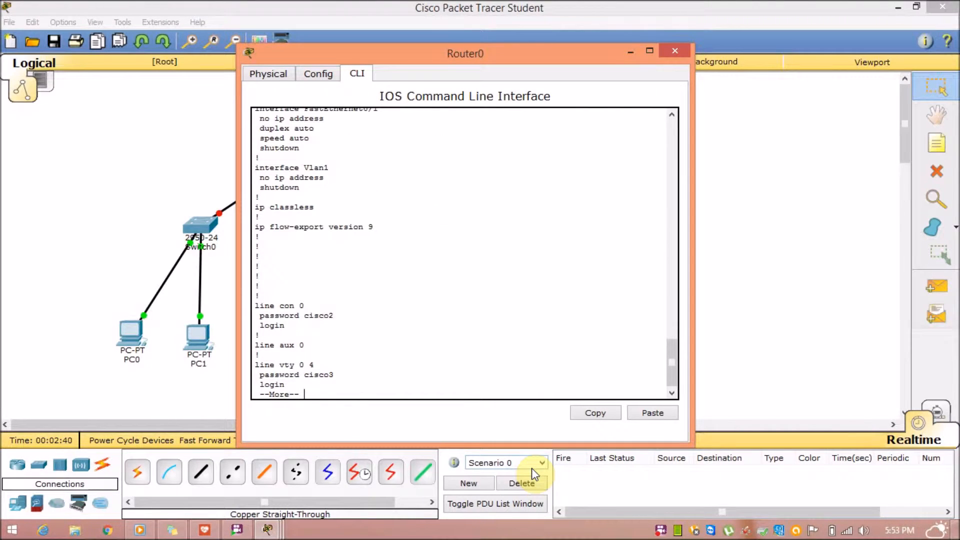
{"action": "key", "text": "space"}
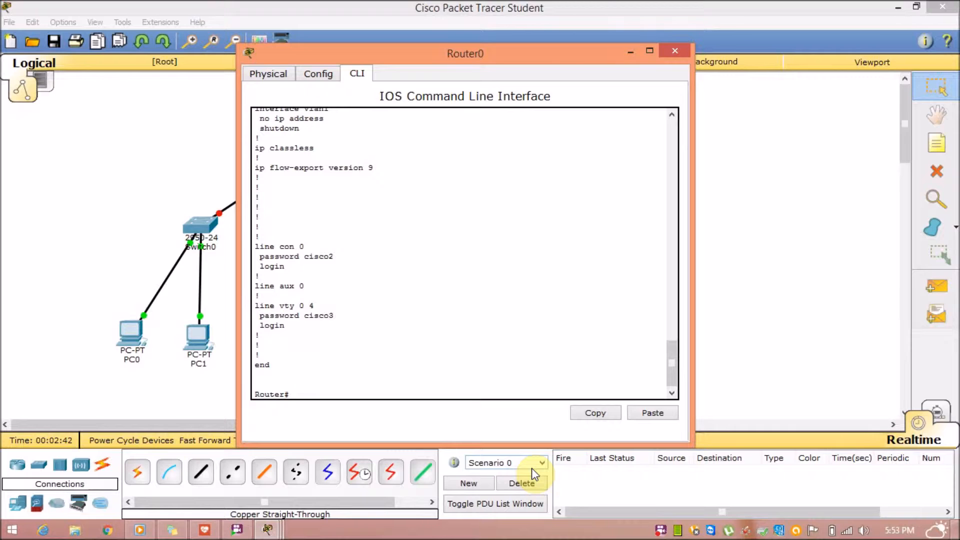
Enable service password-encryption in global configuration mode.
{"action": "type", "text": "config t"}
{"action": "key", "text": "Return"}
{"action": "type", "text": "service"}
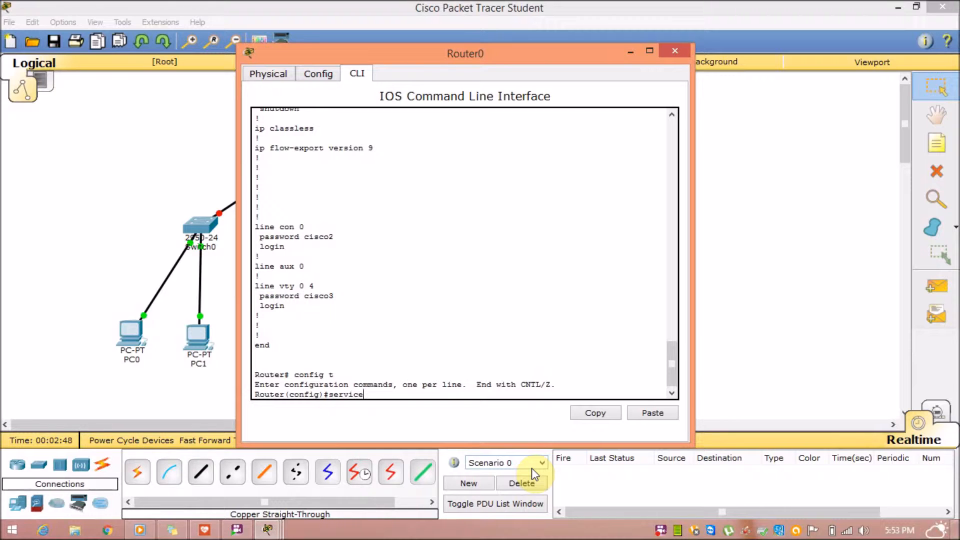
{"action": "type", "text": " pass"}
{"action": "key", "text": "Tab"}
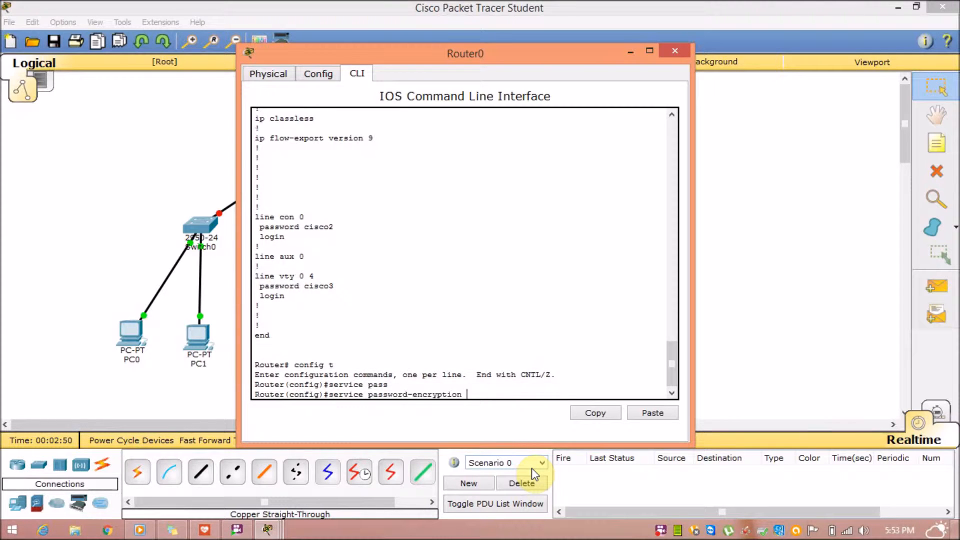
{"action": "key", "text": "Return"}
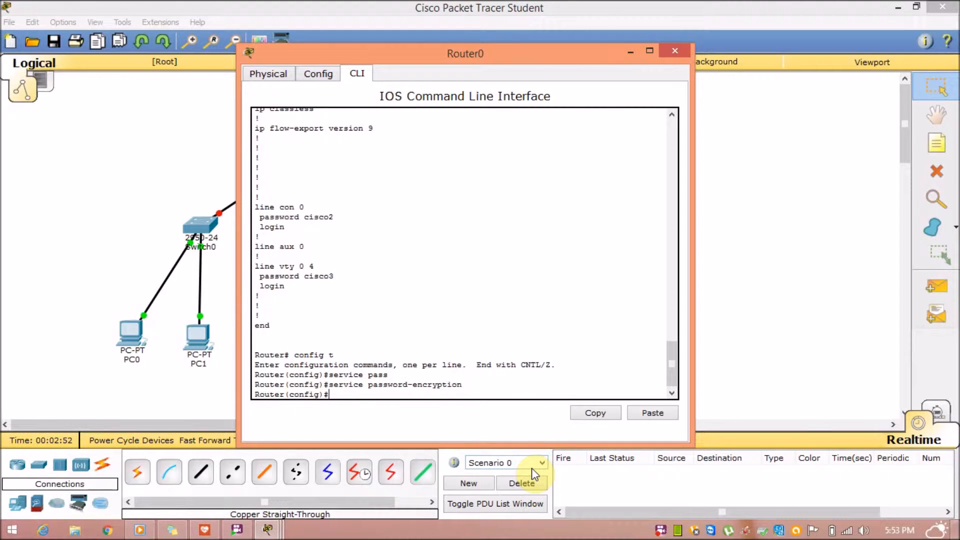
Leave config mode and page through show running-config to check the type 7 passwords.
{"action": "type", "text": "exit"}
{"action": "key", "text": "Return"}
{"action": "type", "text": "sh r"}
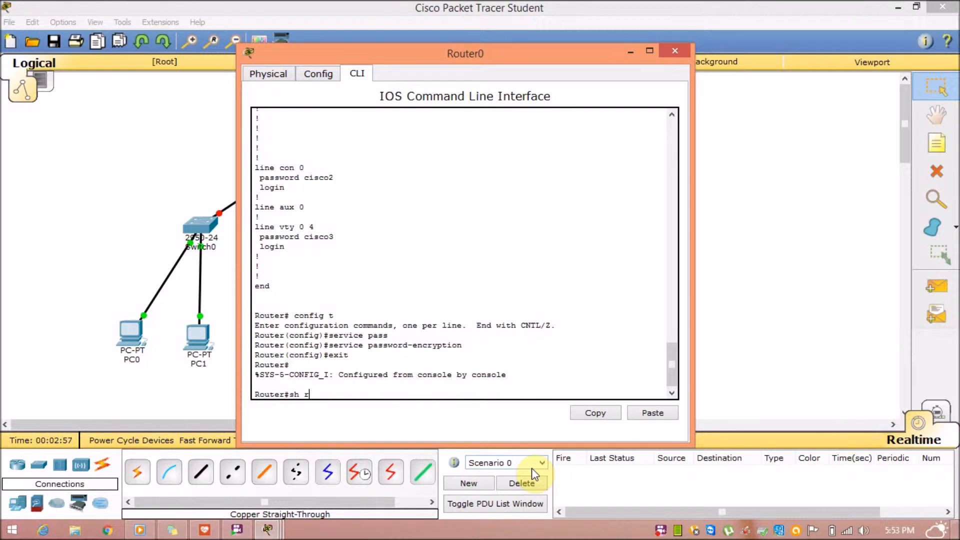
{"action": "key", "text": "Tab"}
{"action": "key", "text": "Return"}
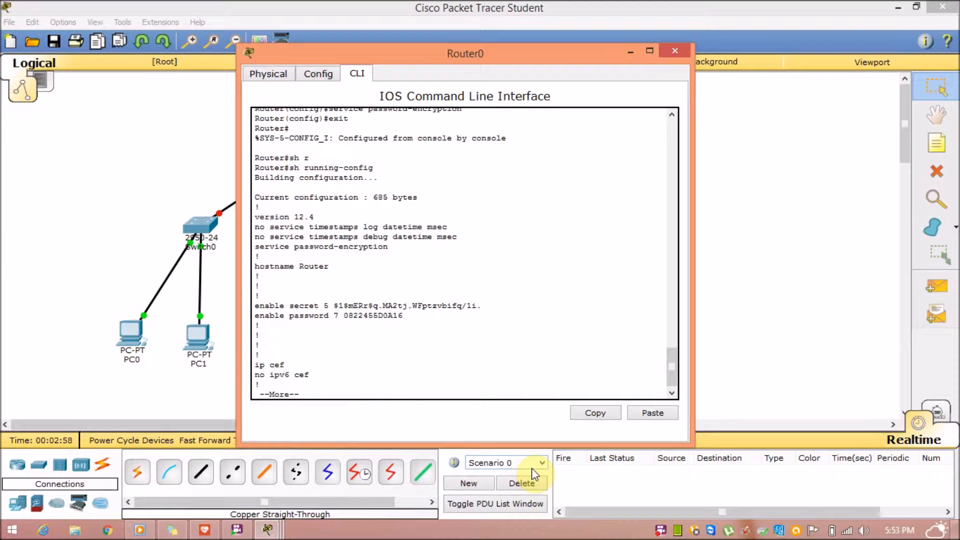
{"action": "key", "text": "space"}
{"action": "key", "text": "space"}
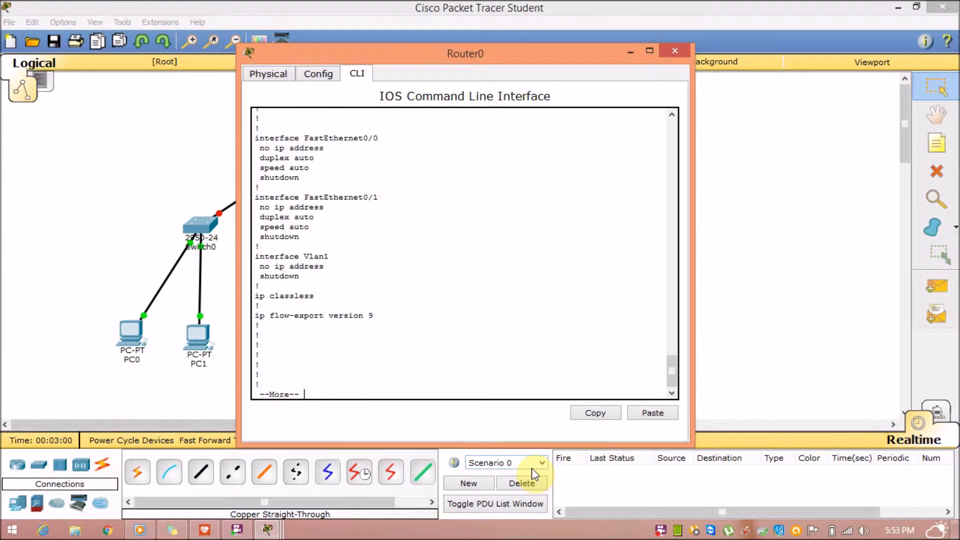
{"action": "key", "text": "space"}
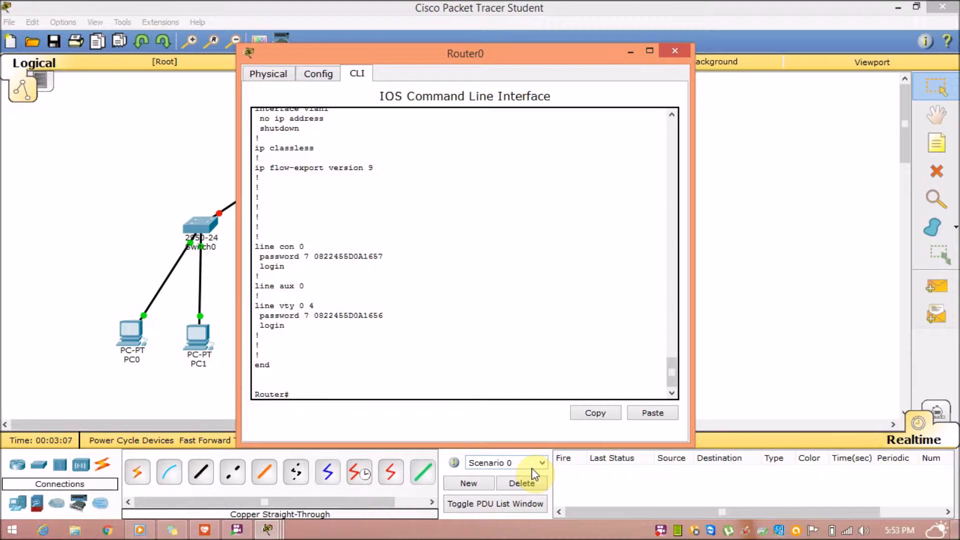
{"action": "key", "text": "Return"}
{"action": "key", "text": "Return"}
{"action": "key", "text": "Return"}
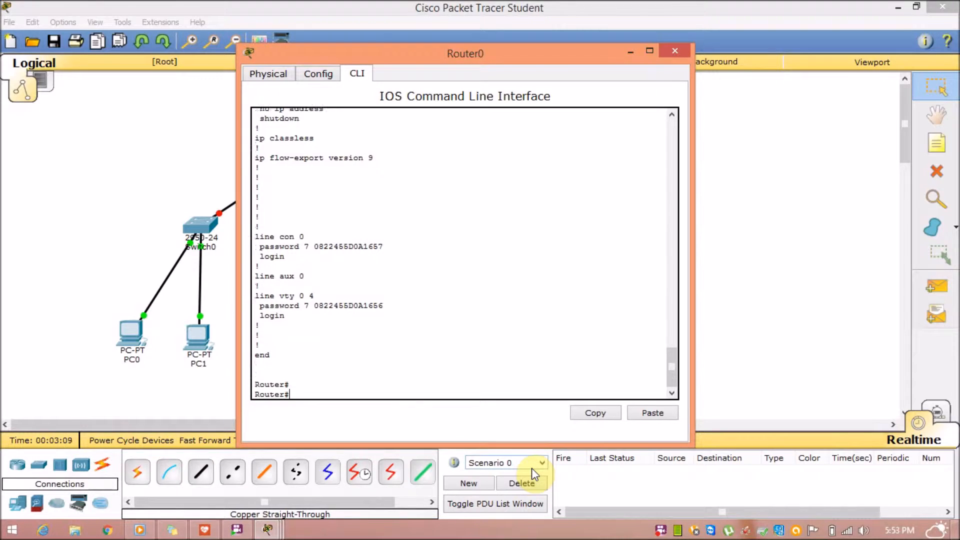
{"action": "type", "text": "config t"}
{"action": "key", "text": "BackSpace"}
{"action": "key", "text": "BackSpace"}
{"action": "key", "text": "BackSpace"}
{"action": "key", "text": "BackSpace"}
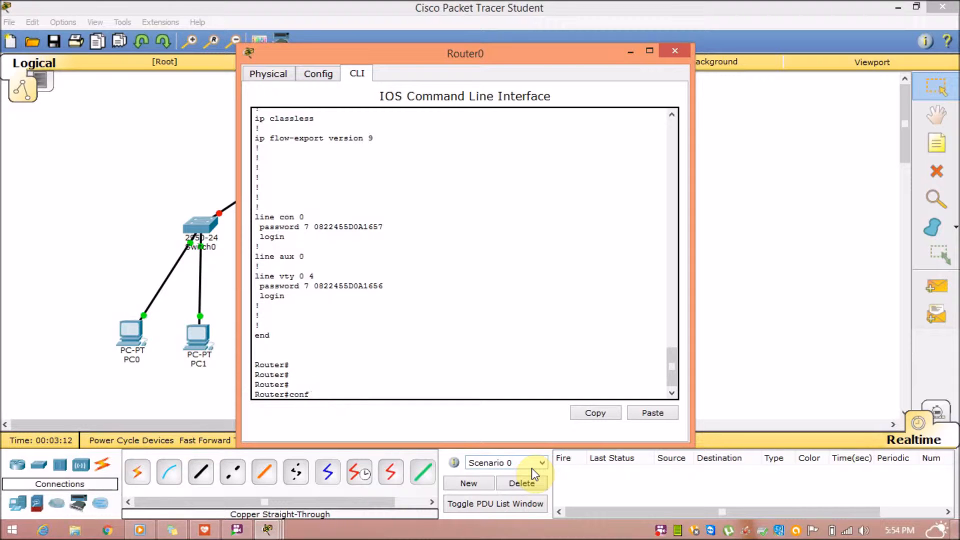
Log out and back into Router0 using the console and enable passwords.
{"action": "type", "text": "exit"}
{"action": "key", "text": "Return"}
{"action": "key", "text": "Return"}
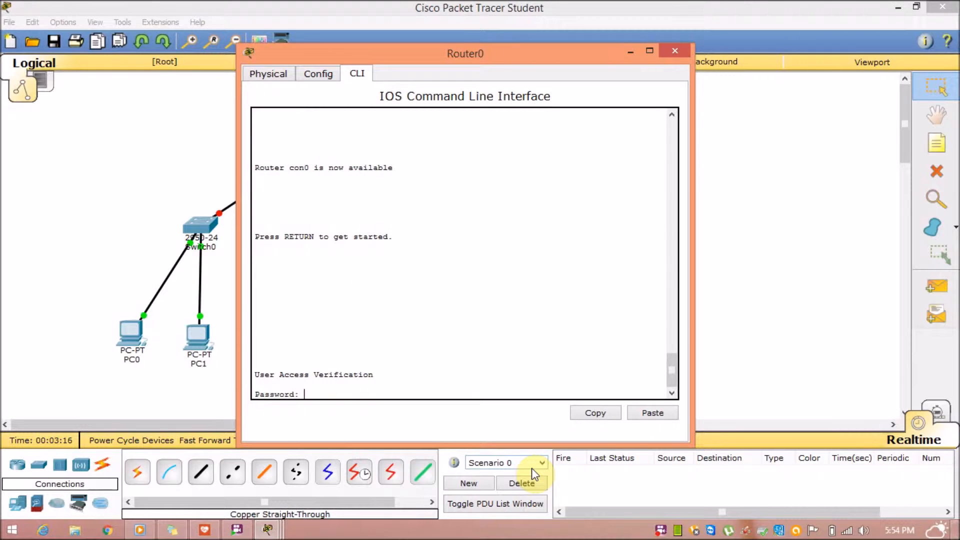
{"action": "key", "text": "Return"}
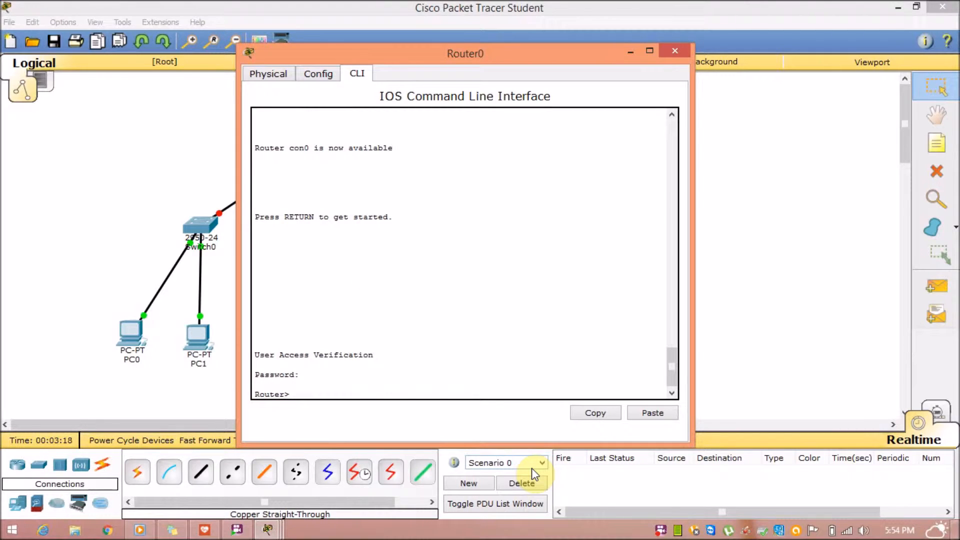
{"action": "type", "text": "en"}
{"action": "key", "text": "Return"}
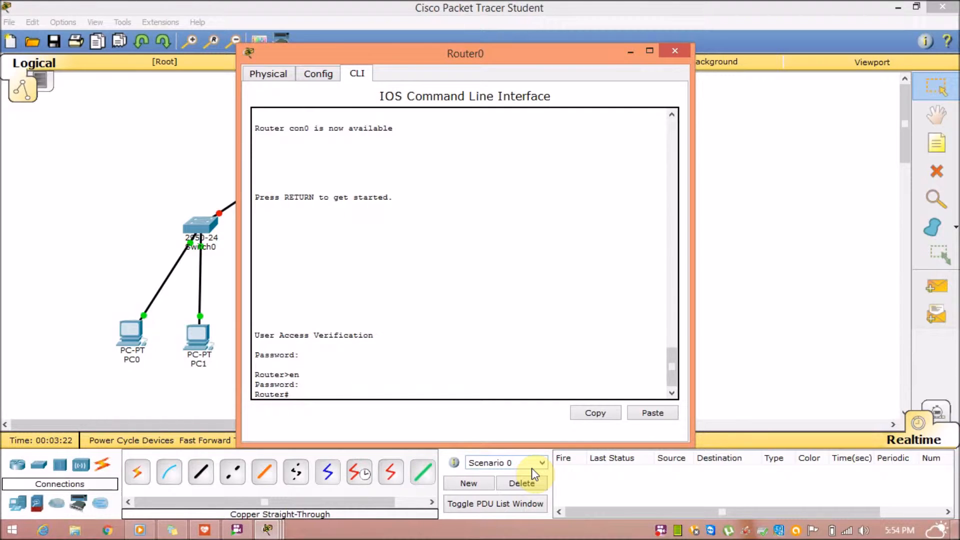
{"action": "key", "text": "Return"}
{"action": "key", "text": "Return"}
{"action": "type", "text": "config"}
{"action": "type", "text": " t"}
{"action": "key", "text": "Return"}
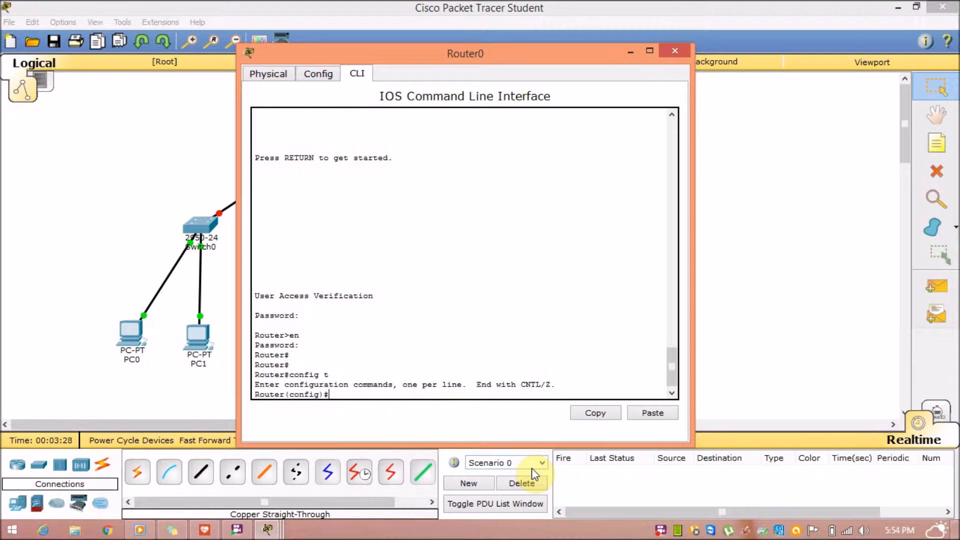
Address Fa0/0 as 192.168.10.10 255.255.255.0 and bring it up with no shut.
{"action": "type", "text": "int fa0/0"}
{"action": "key", "text": "Return"}
{"action": "type", "text": "ip addre"}
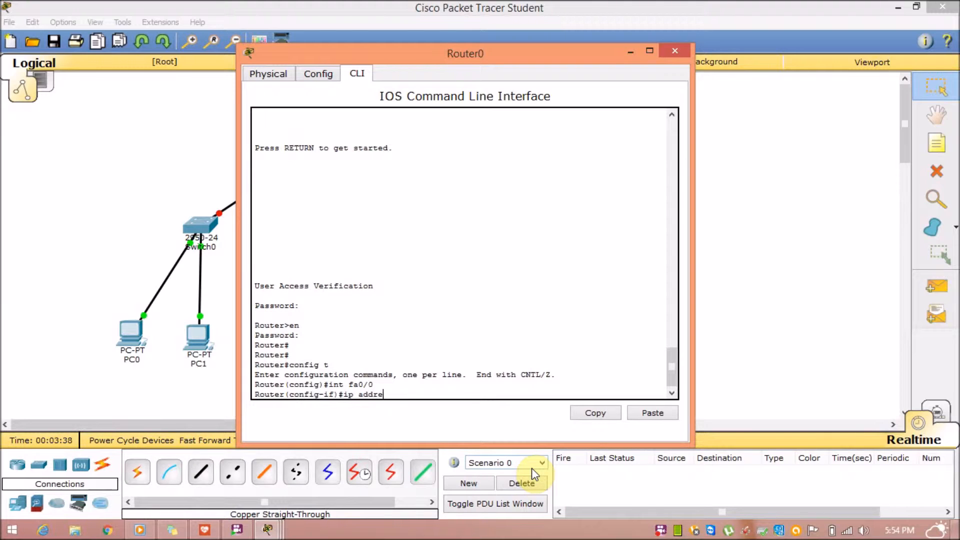
{"action": "type", "text": "ss 192.168.10.10 255.255.255.0"}
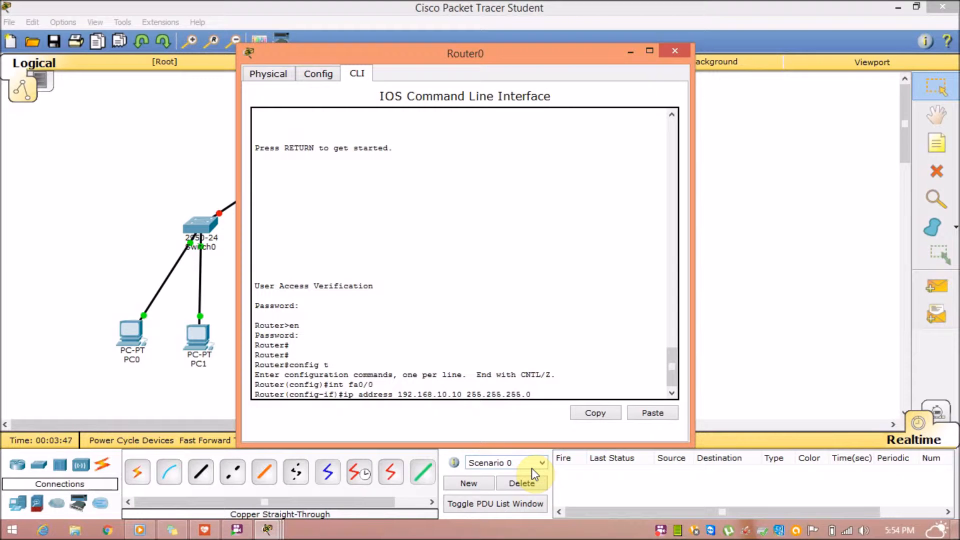
{"action": "key", "text": "Return"}
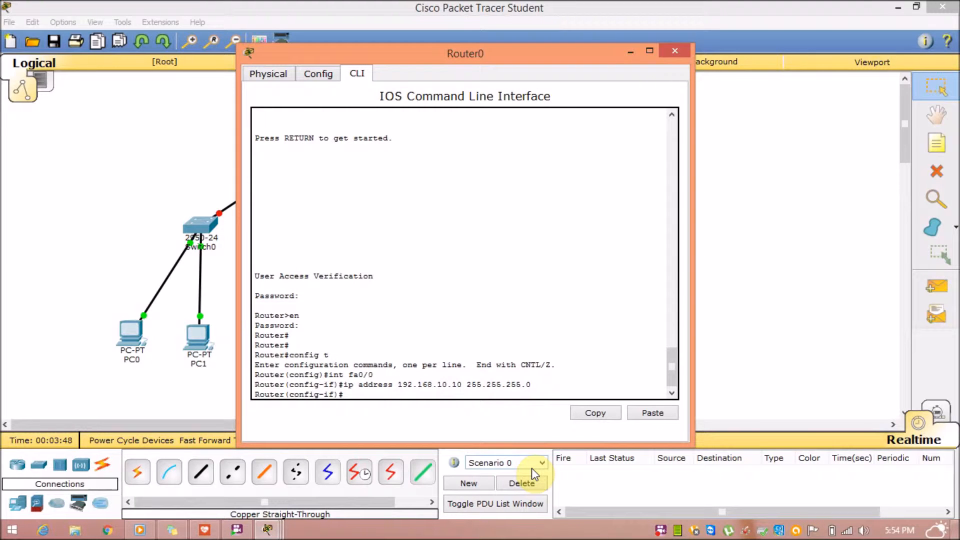
{"action": "type", "text": "no shut"}
{"action": "key", "text": "Return"}
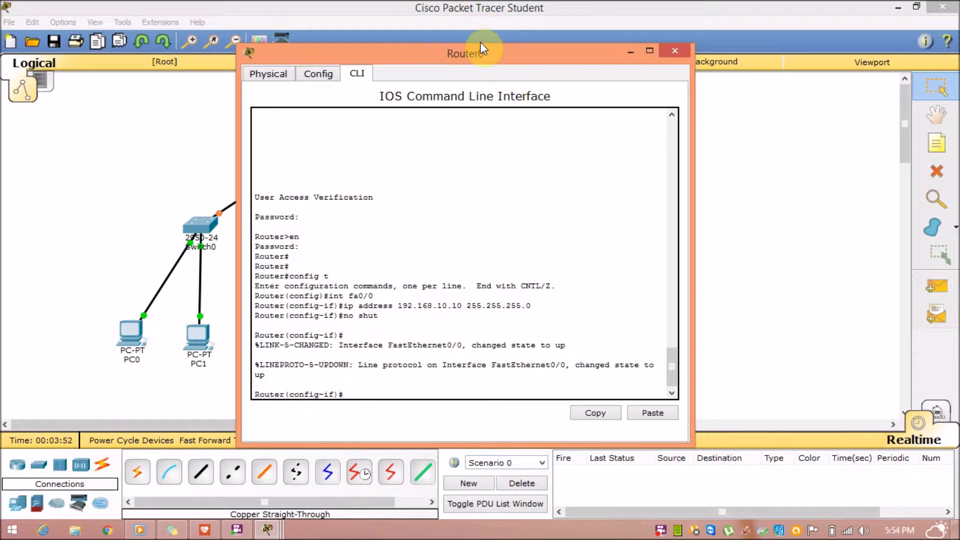
Address Fa0/1 as 192.168.20.10/24 and bring it up with no shut.
{"action": "left_click_drag", "start_coordinate": [479, 53], "coordinate": [610, 50]}
{"action": "left_click_drag", "start_coordinate": [755, 40], "coordinate": [770, 42]}
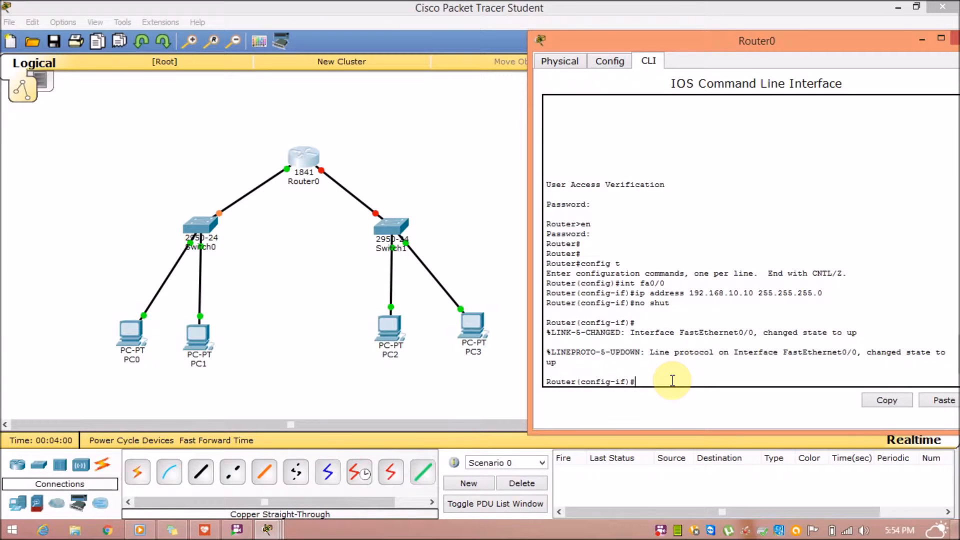
{"action": "type", "text": "xit"}
{"action": "key", "text": "Return"}
{"action": "key", "text": "Return"}
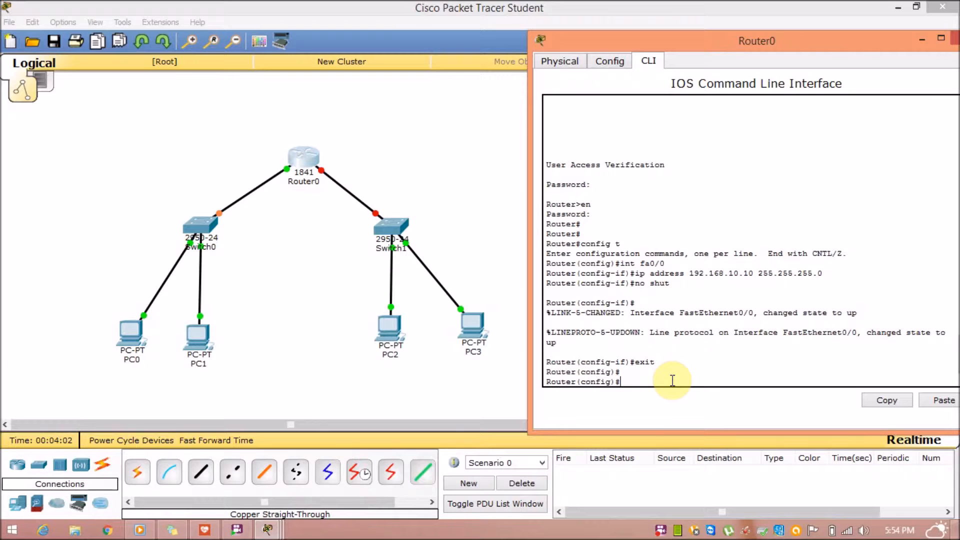
{"action": "type", "text": "int fa0/1"}
{"action": "key", "text": "Return"}
{"action": "type", "text": "ip address 192.168.2"}
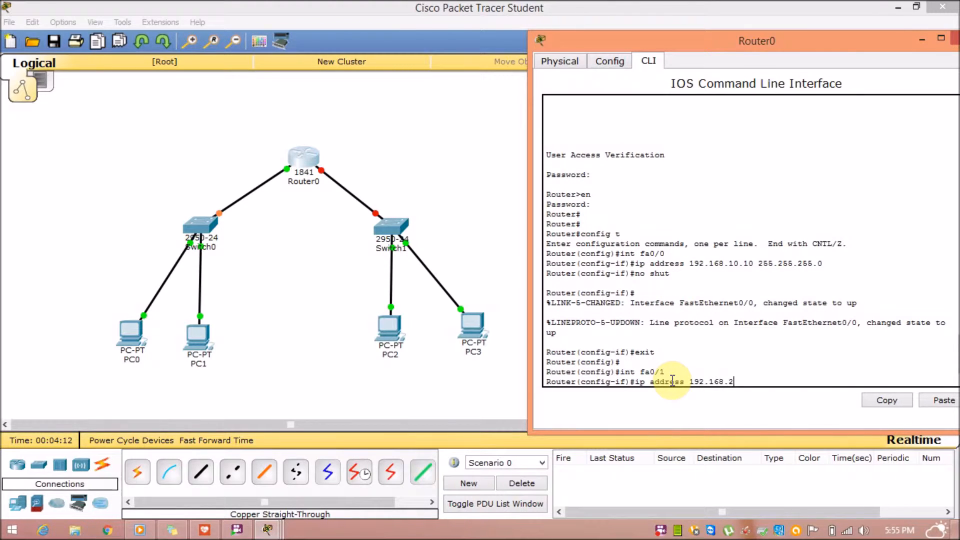
{"action": "type", "text": "0.10 255.255.255.0"}
{"action": "key", "text": "Return"}
{"action": "type", "text": "no shut"}
{"action": "key", "text": "Return"}
Return to privileged mode and check show ip route lists both connected subnets.
{"action": "type", "text": "exit"}
{"action": "key", "text": "Return"}
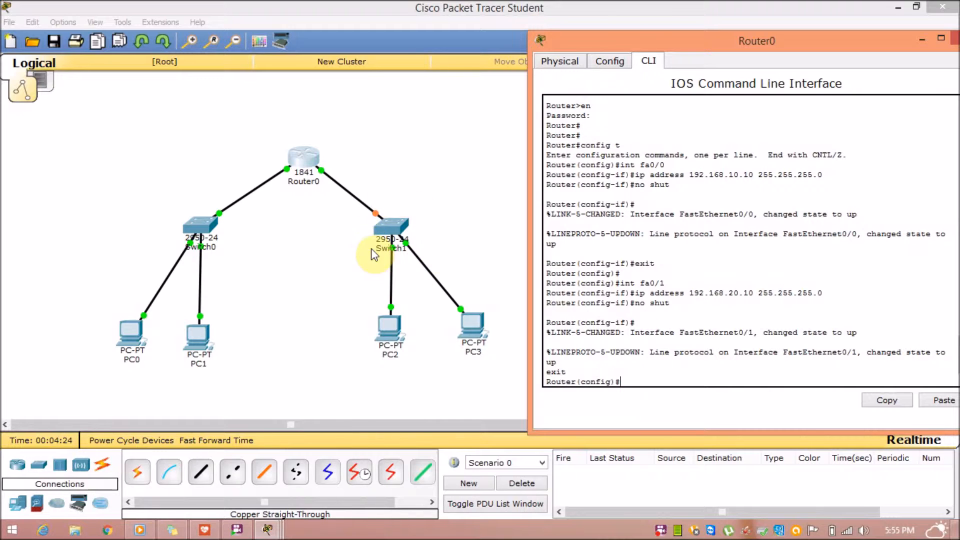
{"action": "key", "text": "Return"}
{"action": "key", "text": "Return"}
{"action": "key", "text": "Return"}
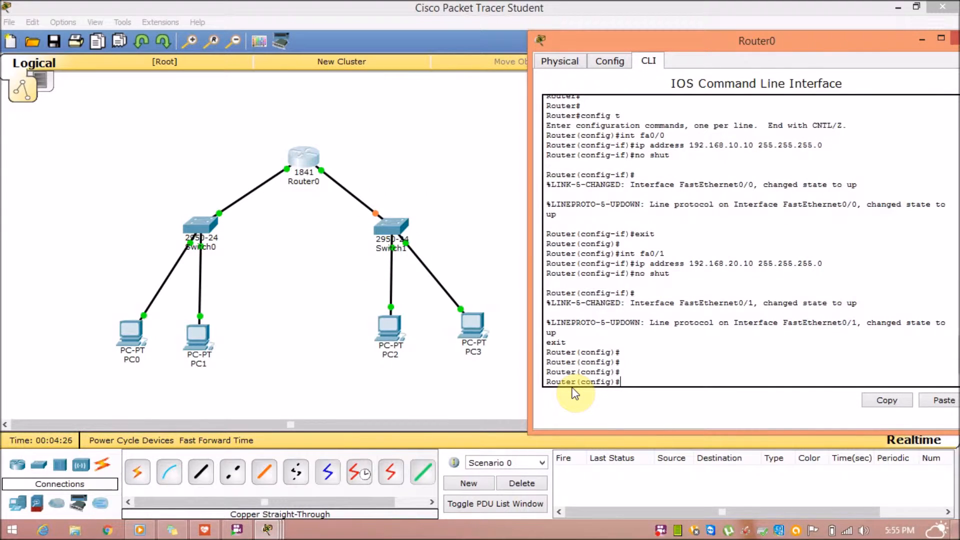
{"action": "type", "text": "exit"}
{"action": "key", "text": "Return"}
{"action": "type", "text": "sho"}
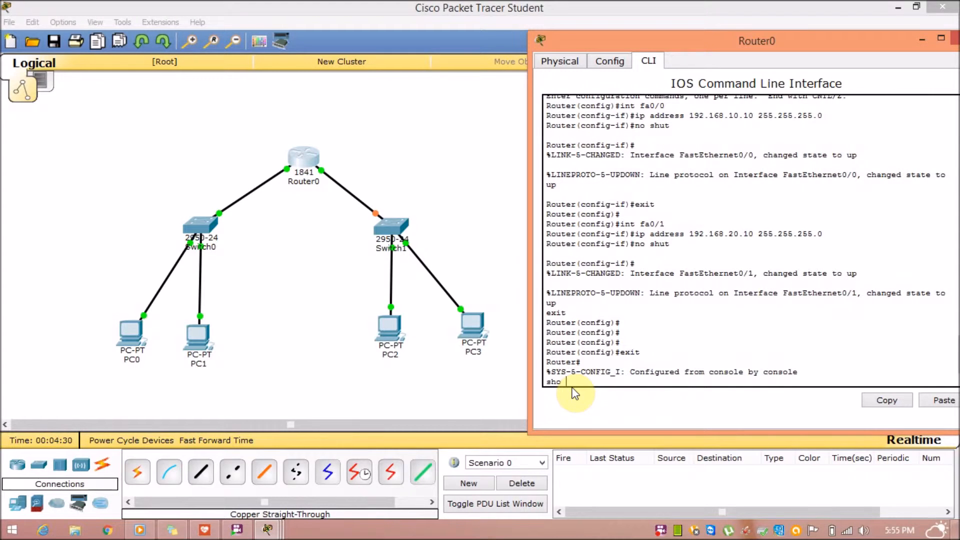
{"action": "key", "text": "BackSpace"}
{"action": "key", "text": "BackSpace"}
{"action": "key", "text": "BackSpace"}
{"action": "key", "text": "Return"}
{"action": "key", "text": "Return"}
{"action": "type", "text": "show ip route"}
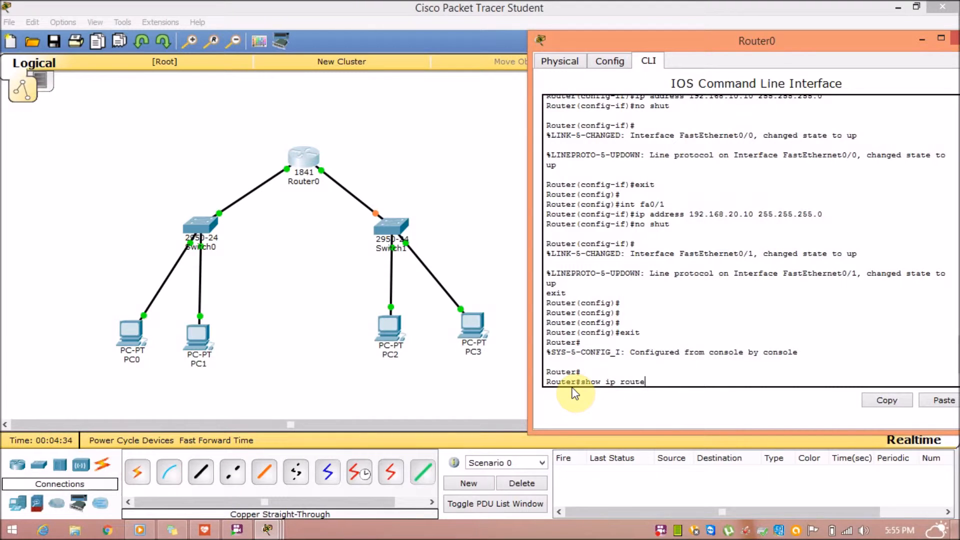
{"action": "key", "text": "Return"}
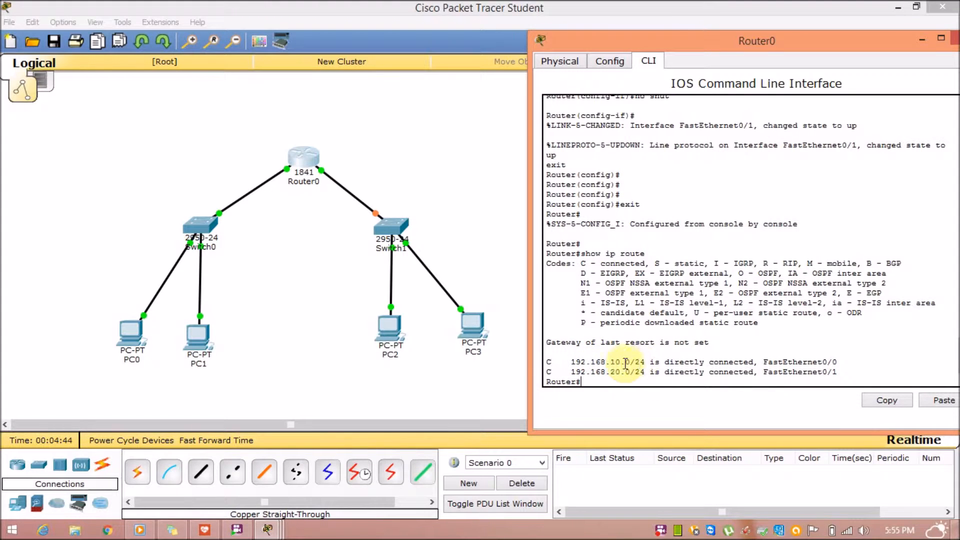
{"action": "left_click", "coordinate": [201, 229]}
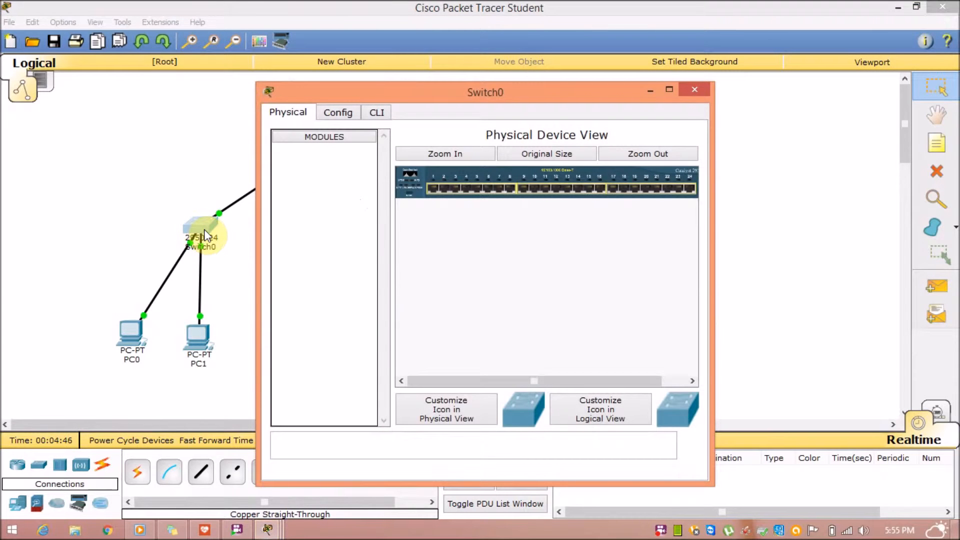
Close Switch0 and bring up PC0's IP Configuration from its Desktop applications.
{"action": "left_click", "coordinate": [694, 90]}
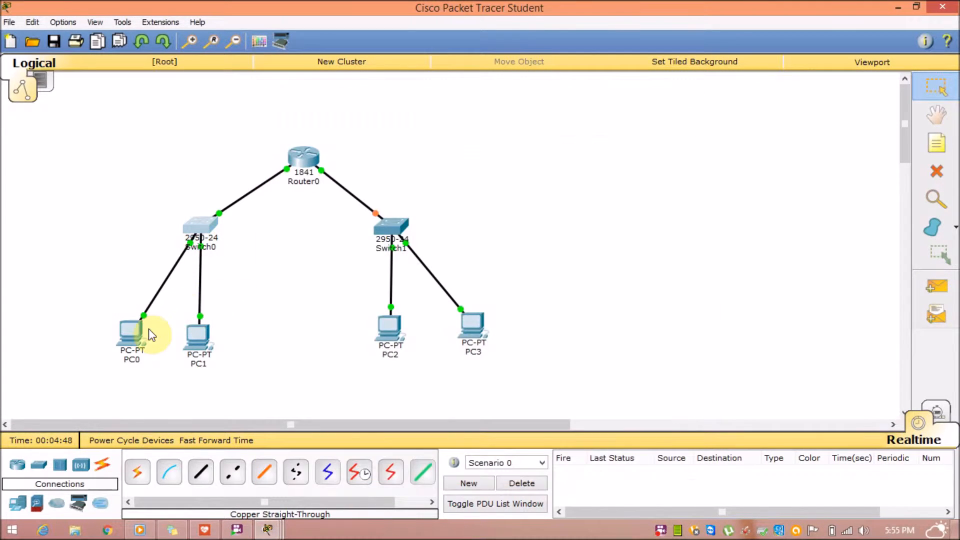
{"action": "left_click", "coordinate": [141, 335]}
{"action": "left_click", "coordinate": [125, 333]}
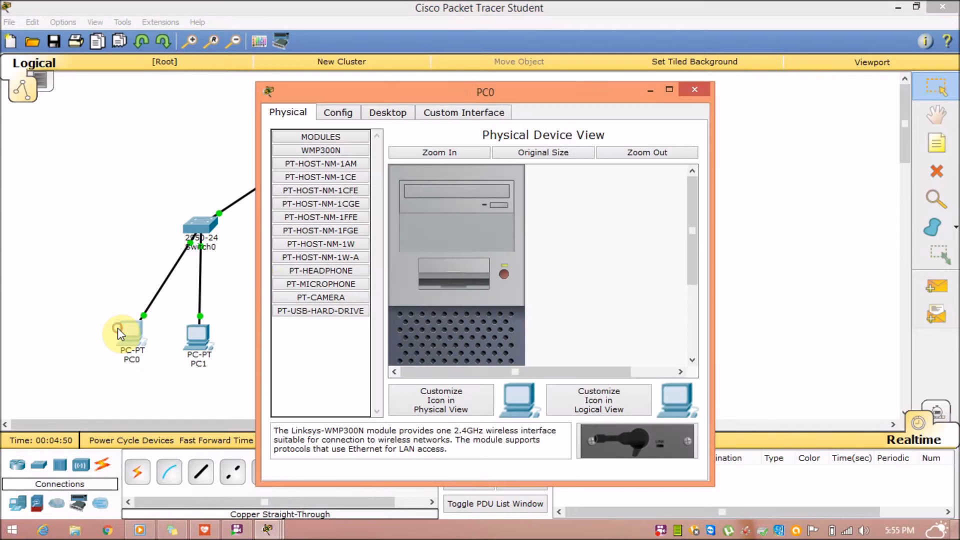
{"action": "left_click", "coordinate": [340, 113]}
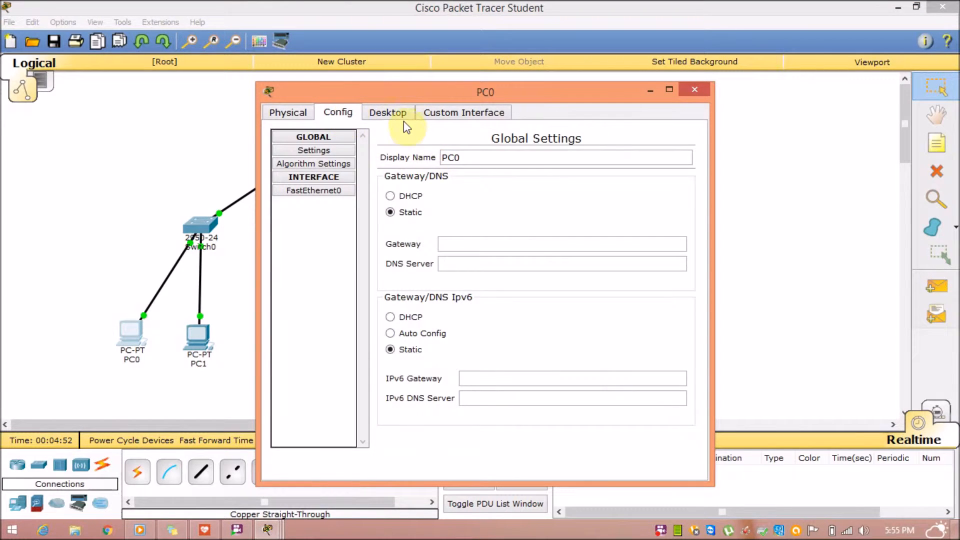
{"action": "left_click", "coordinate": [374, 113]}
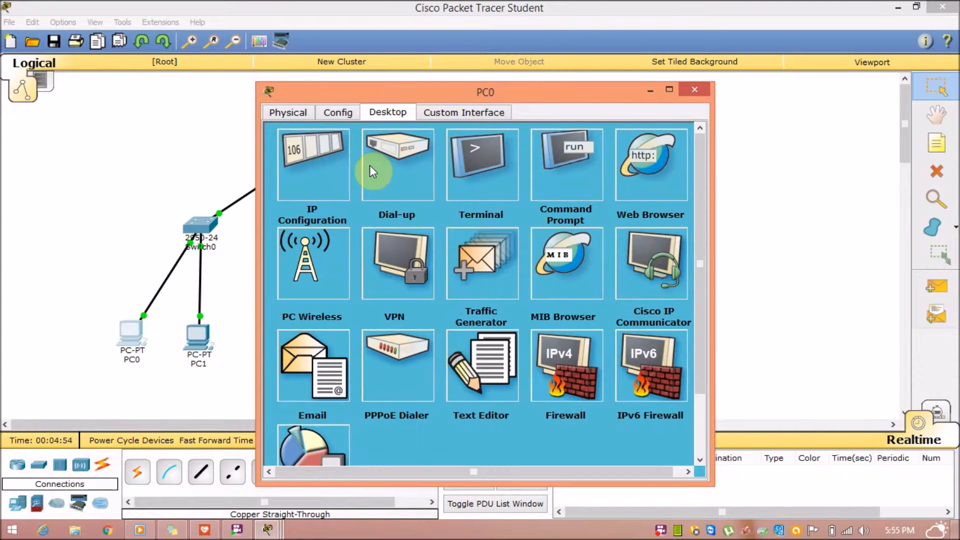
{"action": "left_click", "coordinate": [347, 185]}
Enter IP 192.168.10.11, default mask 255.255.255.0 and gateway 192.168.10.10, then close PC0.
{"action": "left_click", "coordinate": [439, 196]}
{"action": "type", "text": "192.168."}
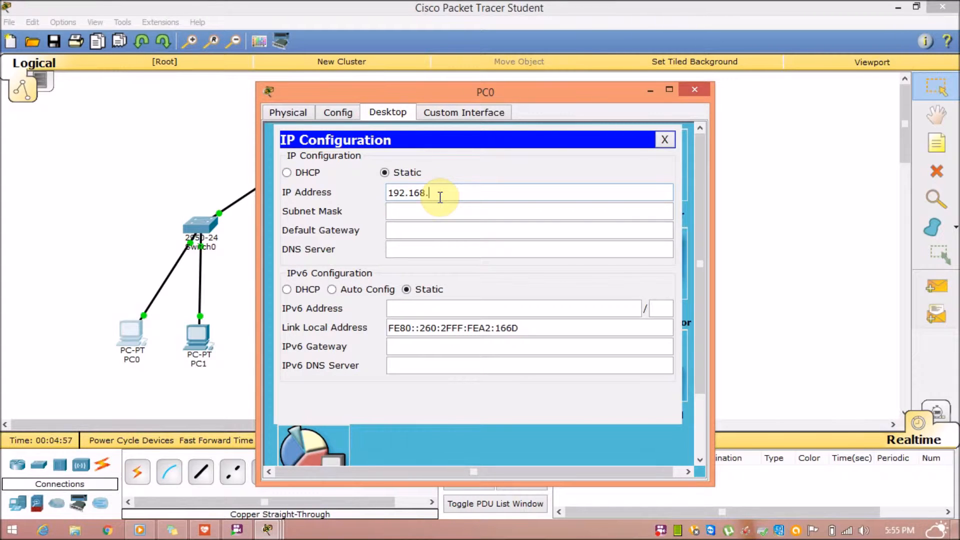
{"action": "type", "text": "10.1"}
{"action": "key", "text": "Tab"}
{"action": "key", "text": "Tab"}
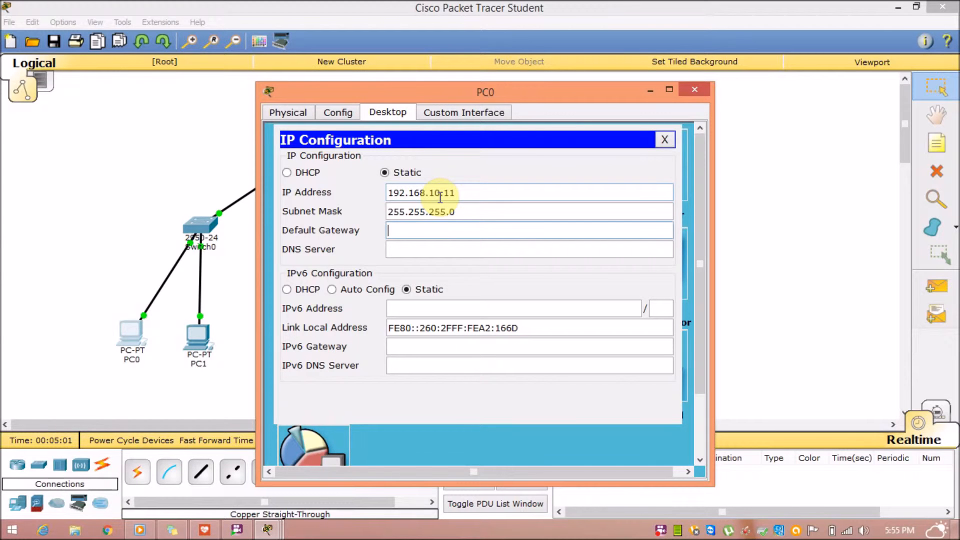
{"action": "type", "text": "21"}
{"action": "key", "text": "BackSpace"}
{"action": "type", "text": "192.168.10.10"}
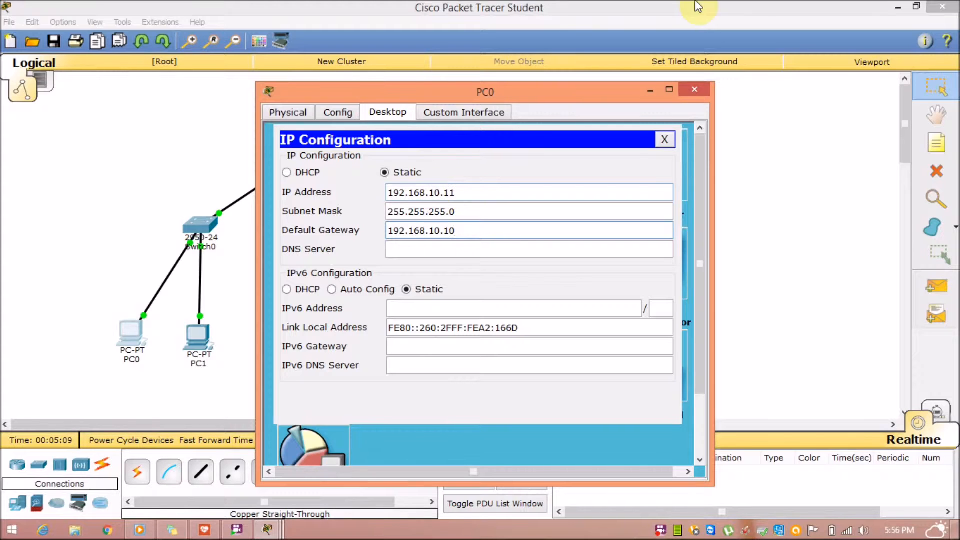
{"action": "left_click", "coordinate": [664, 140]}
{"action": "left_click", "coordinate": [694, 89]}
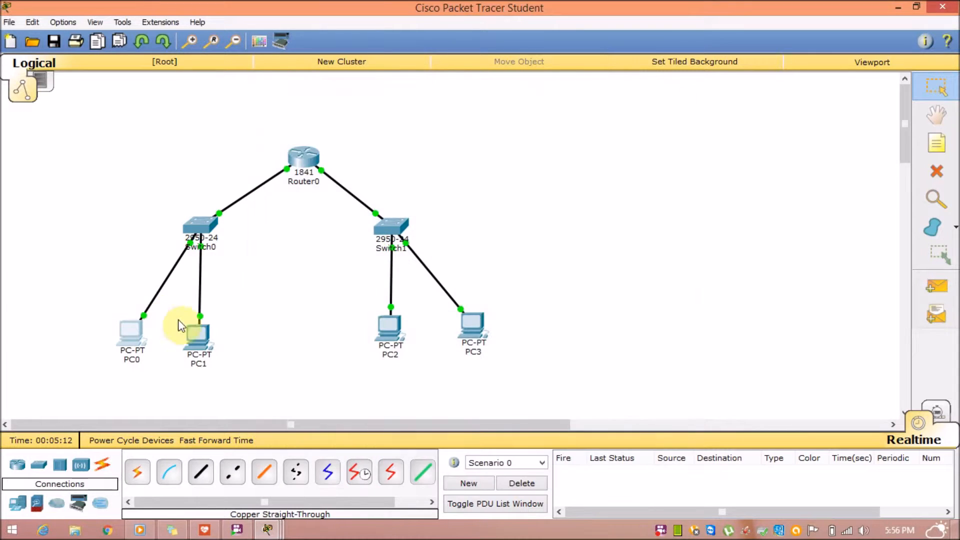
Give PC1 IP 192.168.10.12, mask 255.255.255.0 and gateway 192.168.10.10, then close it.
{"action": "left_click", "coordinate": [198, 350]}
{"action": "left_click", "coordinate": [198, 339]}
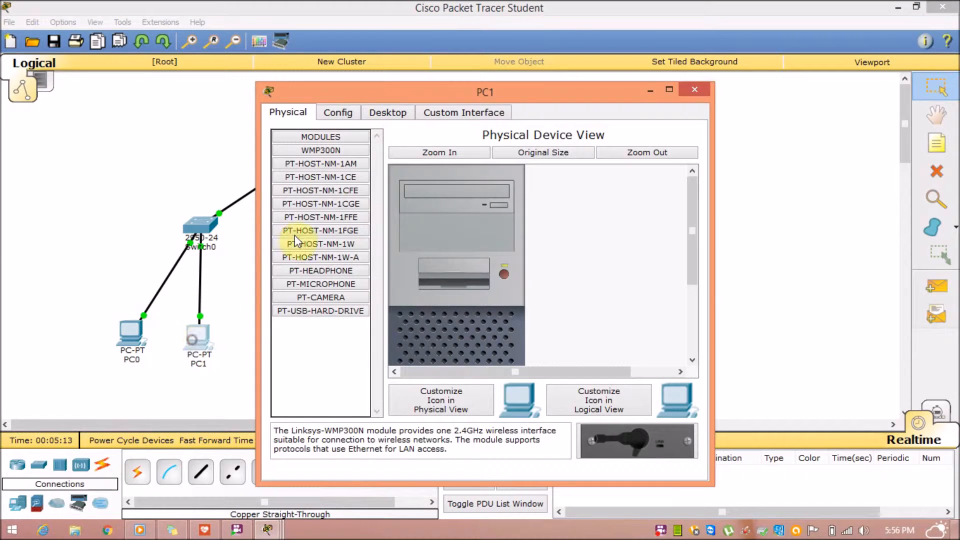
{"action": "left_click", "coordinate": [376, 116]}
{"action": "left_click", "coordinate": [344, 125]}
{"action": "left_click", "coordinate": [396, 196]}
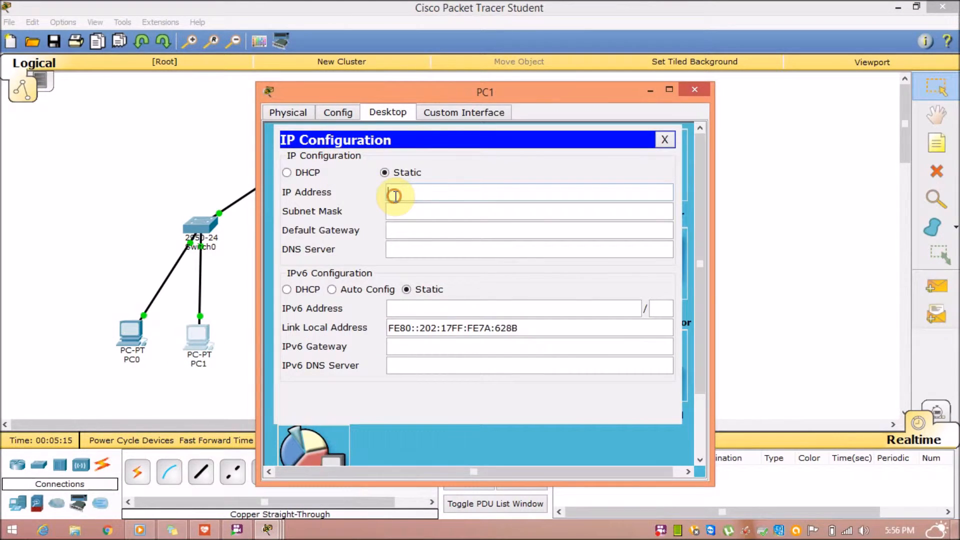
{"action": "type", "text": "192.168.10.12"}
{"action": "key", "text": "Tab"}
{"action": "key", "text": "Tab"}
{"action": "type", "text": "192.168.10.10"}
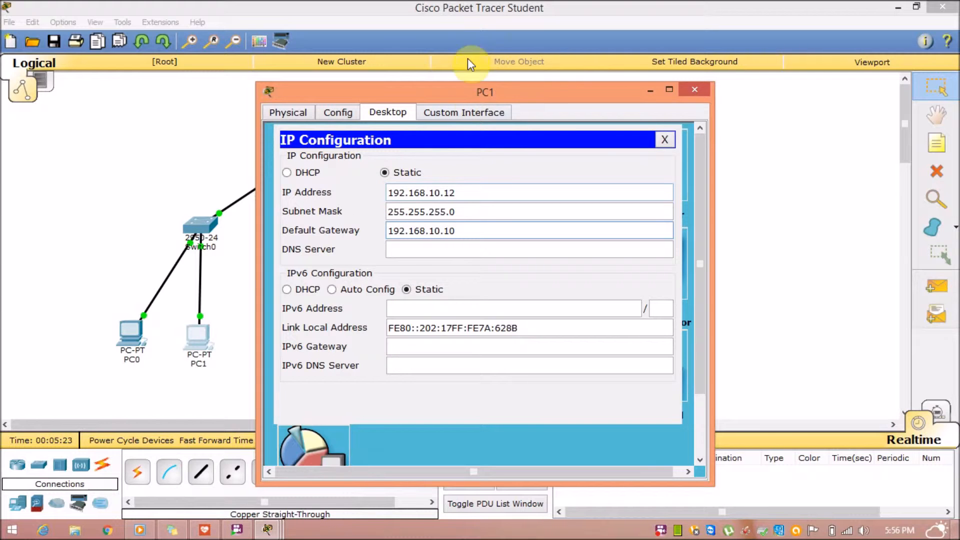
{"action": "left_click", "coordinate": [664, 139]}
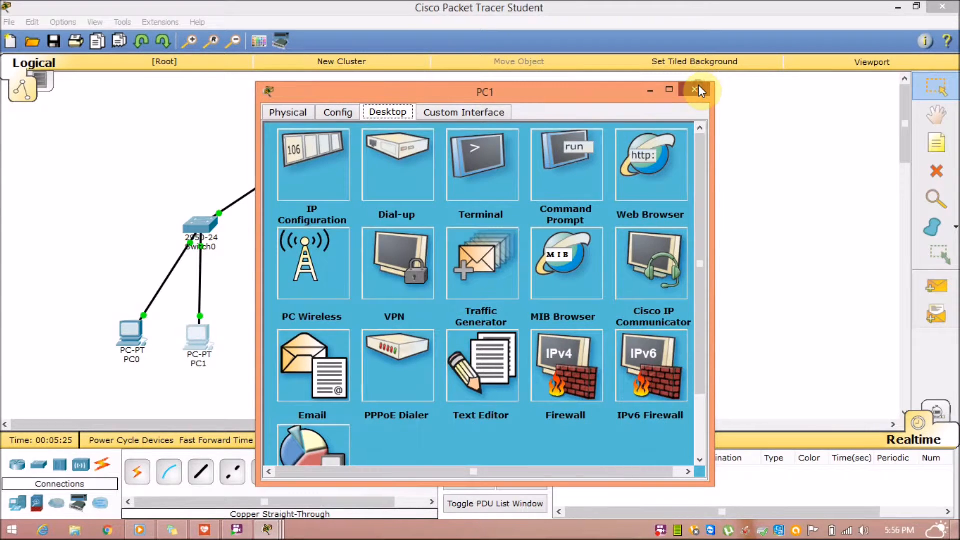
{"action": "left_click", "coordinate": [697, 87]}
Send simple PDU pings PC0→PC1 and PC1→PC0 and confirm they succeed.
{"action": "left_click", "coordinate": [941, 291]}
{"action": "left_click", "coordinate": [134, 336]}
{"action": "left_click", "coordinate": [200, 340]}
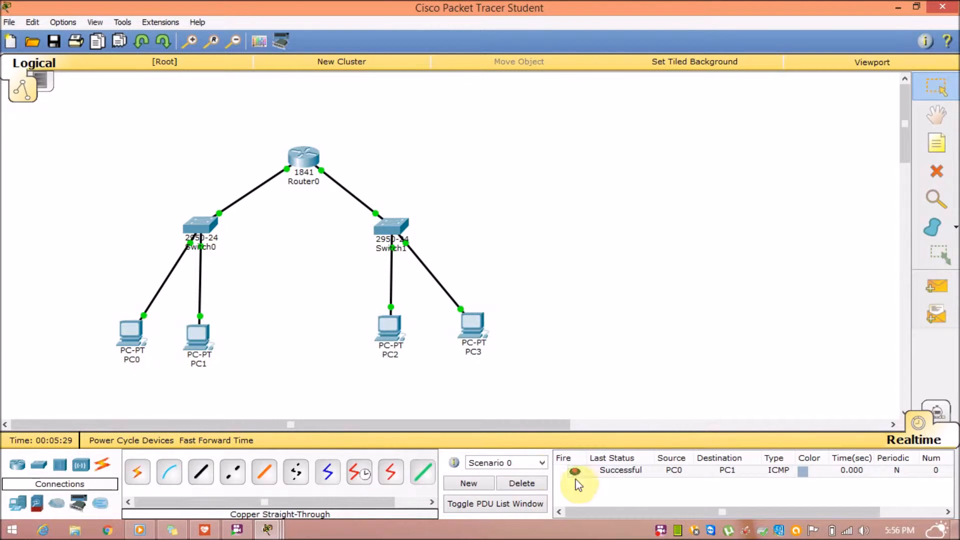
{"action": "left_click", "coordinate": [613, 472]}
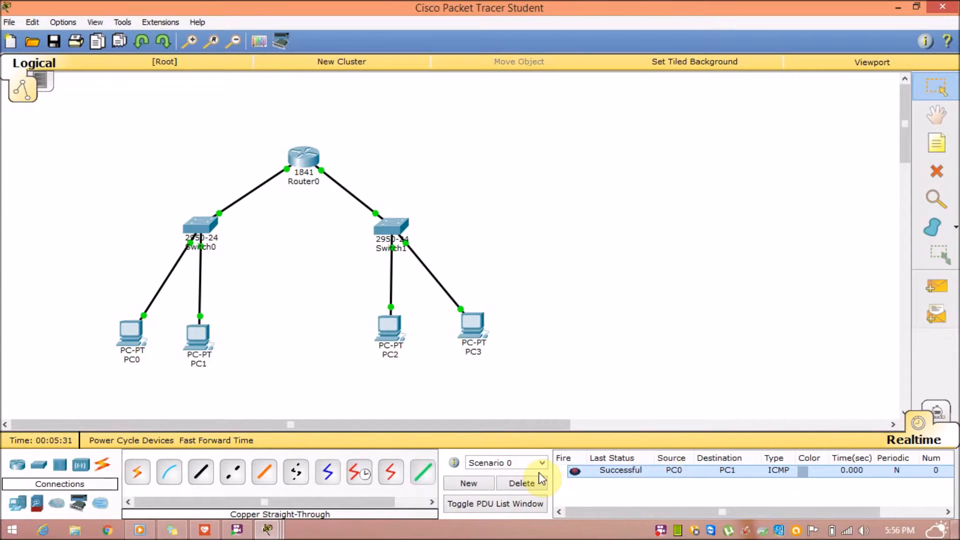
{"action": "left_click", "coordinate": [936, 288]}
{"action": "left_click", "coordinate": [204, 334]}
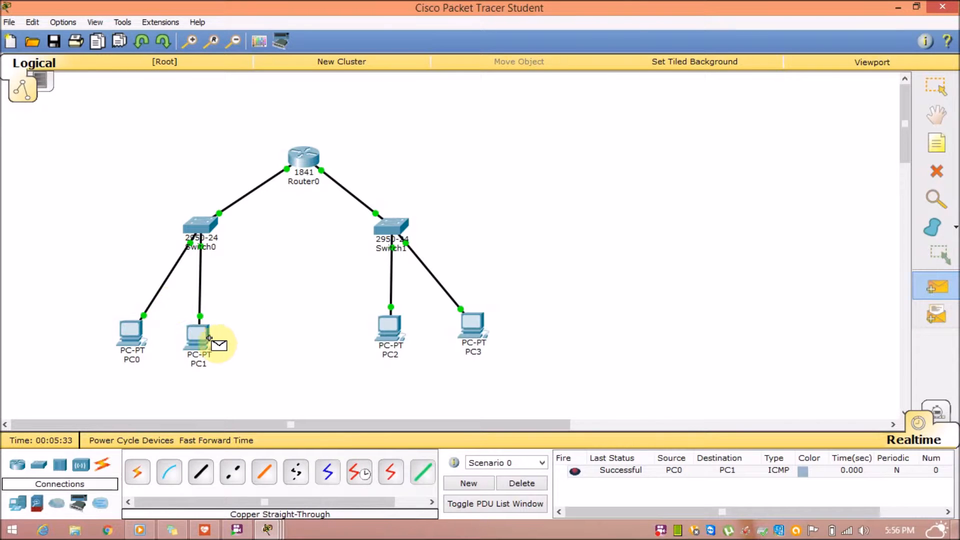
{"action": "left_click", "coordinate": [133, 332]}
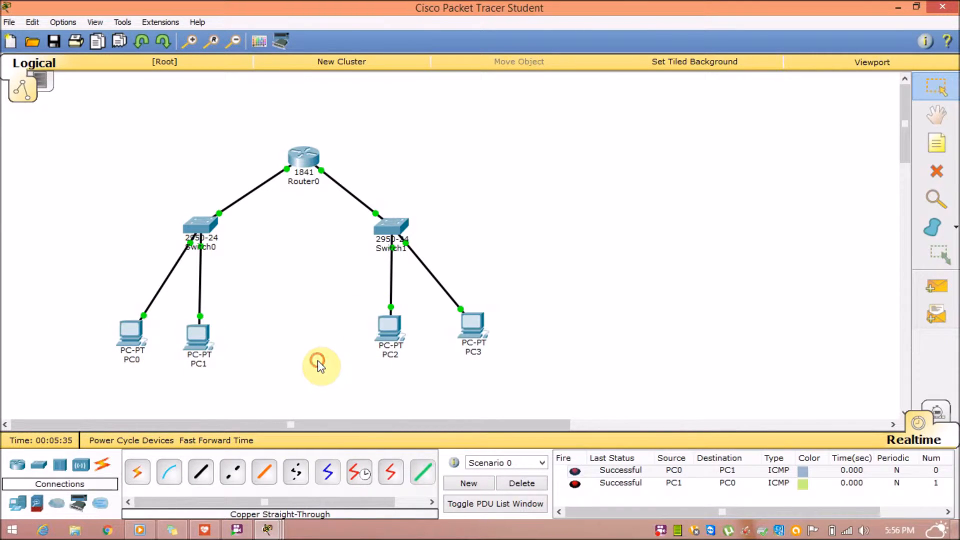
Open PC2's IP Configuration and begin typing its IPv4 address (192.168.120.11).
{"action": "left_click", "coordinate": [380, 323]}
{"action": "left_click", "coordinate": [373, 116]}
{"action": "left_click", "coordinate": [316, 150]}
{"action": "left_click", "coordinate": [398, 194]}
{"action": "type", "text": "192.168.1"}
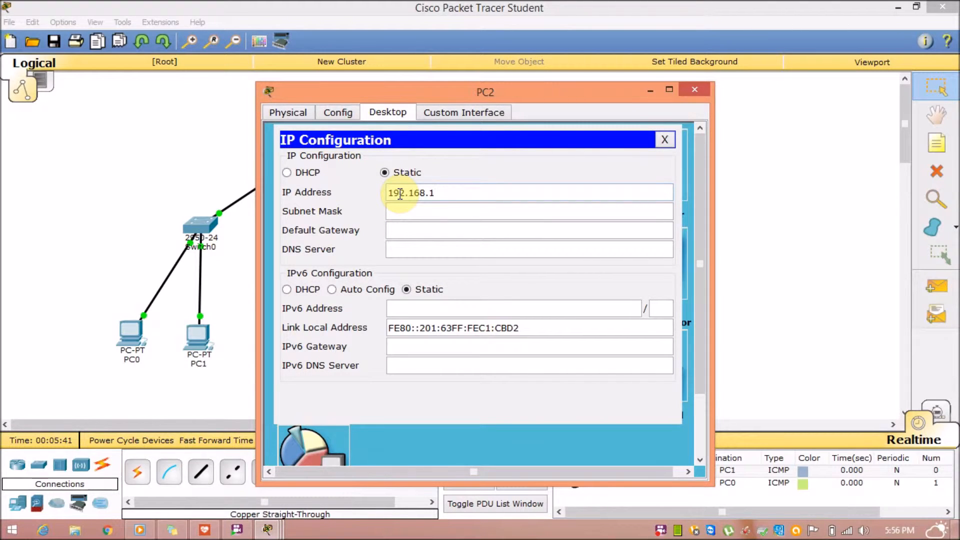
{"action": "type", "text": "20.11"}
Finish PC2's settings with the default mask and gateway entry 192.168.20.20, then close it.
{"action": "key", "text": "Tab"}
{"action": "key", "text": "Tab"}
{"action": "type", "text": "192.16"}
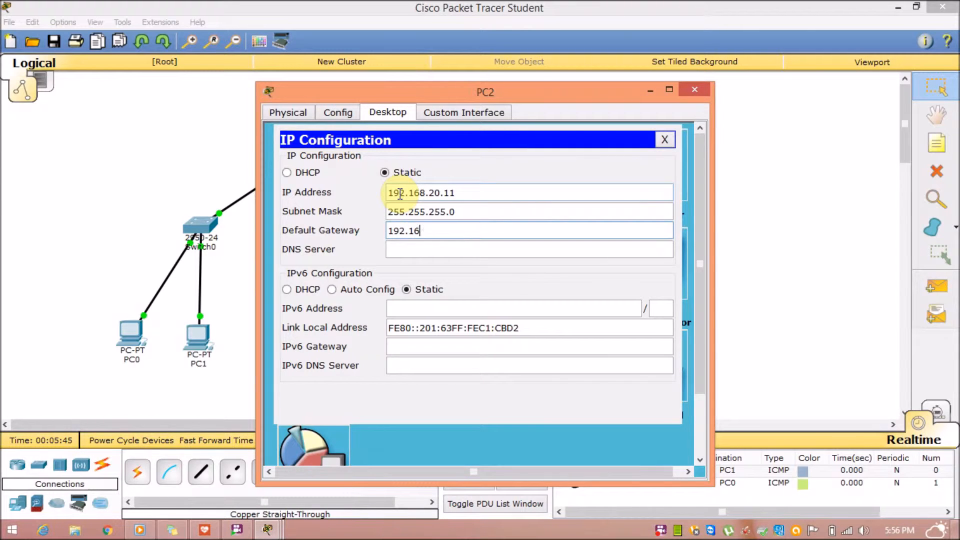
{"action": "type", "text": "8.20.2"}
{"action": "type", "text": "0.10"}
{"action": "left_click", "coordinate": [668, 136]}
{"action": "left_click", "coordinate": [694, 89]}
Give PC3 IP 192.168.20.12, mask 255.255.255.0 and gateway 192.168.20.10.
{"action": "left_click", "coordinate": [473, 335]}
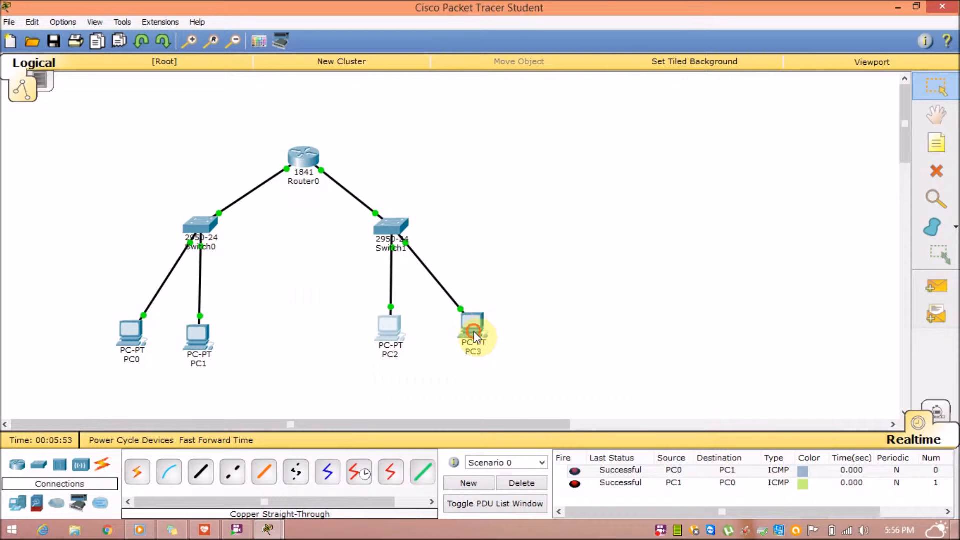
{"action": "left_click", "coordinate": [359, 110]}
{"action": "left_click", "coordinate": [373, 113]}
{"action": "left_click", "coordinate": [335, 165]}
{"action": "left_click", "coordinate": [404, 191]}
{"action": "type", "text": "192."}
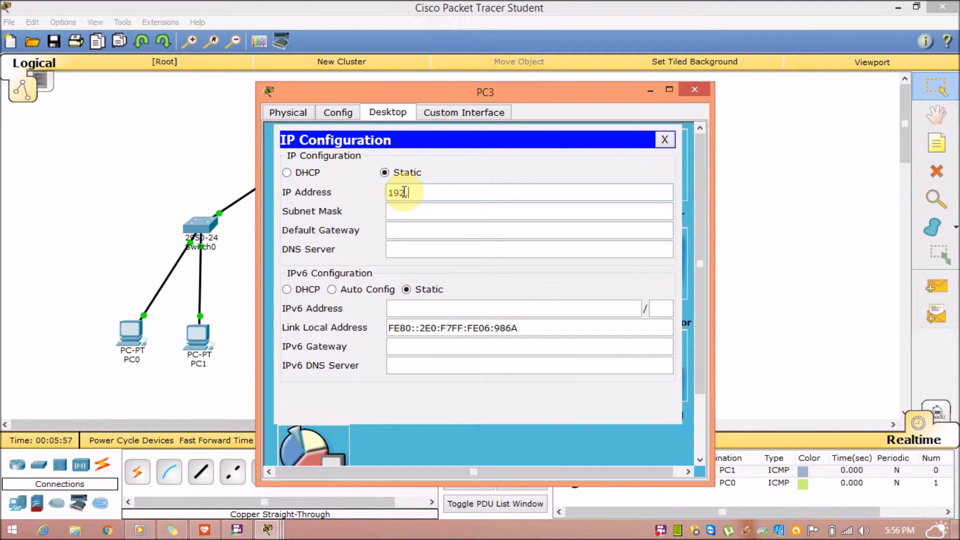
{"action": "type", "text": "168.20.12"}
{"action": "key", "text": "Tab"}
{"action": "key", "text": "Tab"}
{"action": "type", "text": "192.18"}
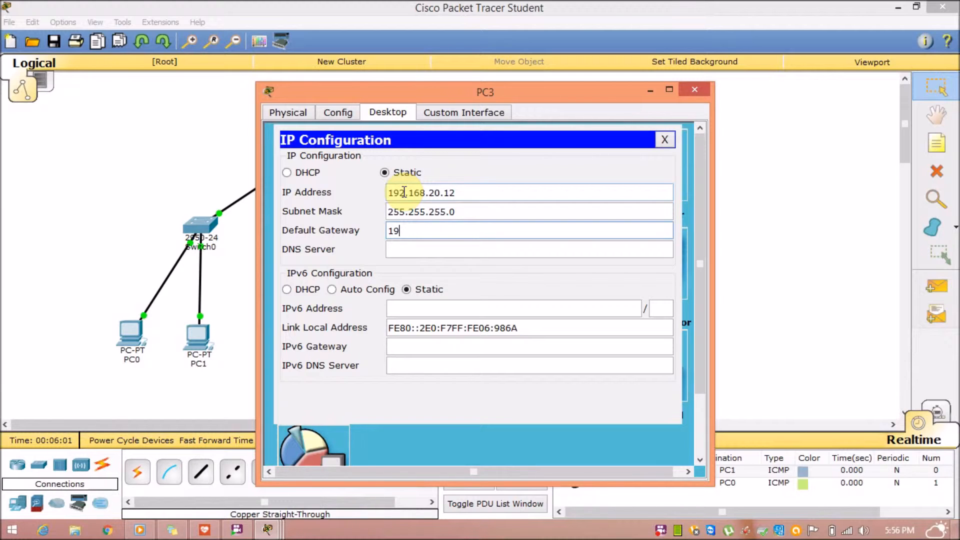
{"action": "type", "text": "68.10"}
{"action": "key", "text": "BackSpace"}
{"action": "type", "text": "20.10"}
{"action": "left_click", "coordinate": [664, 139]}
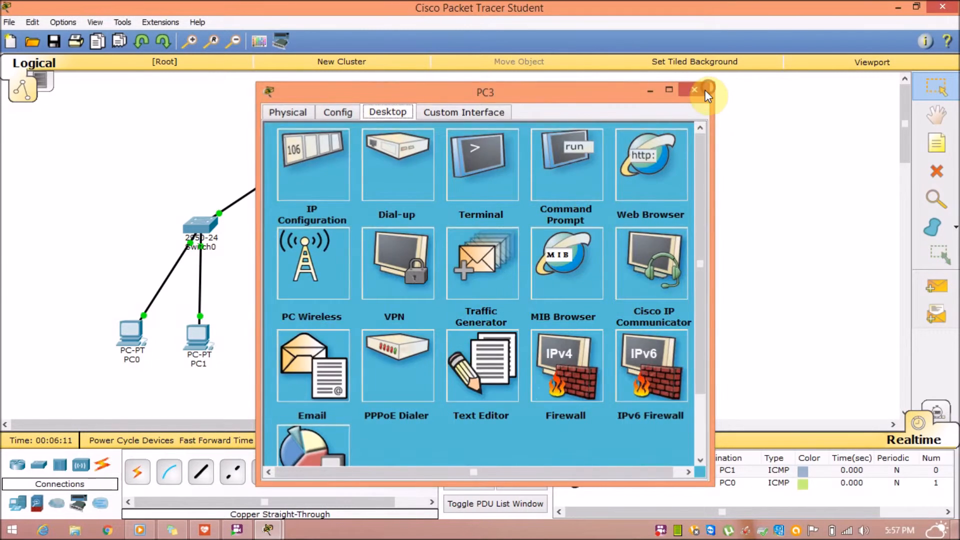
{"action": "left_click", "coordinate": [702, 90]}
Reopen PC2's IP Configuration to check its settings.
{"action": "left_click", "coordinate": [395, 328]}
{"action": "left_click", "coordinate": [320, 150]}
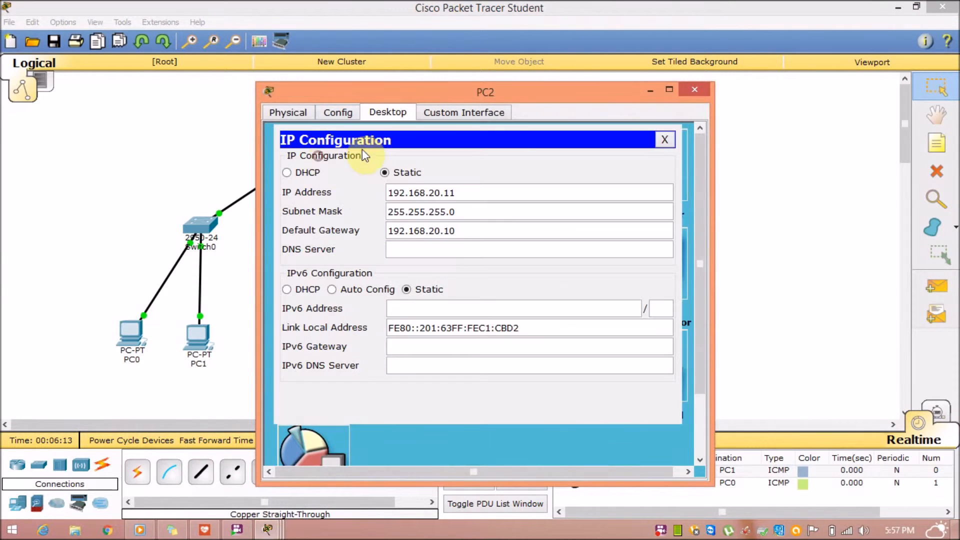
{"action": "left_click", "coordinate": [665, 140]}
{"action": "left_click", "coordinate": [686, 91]}
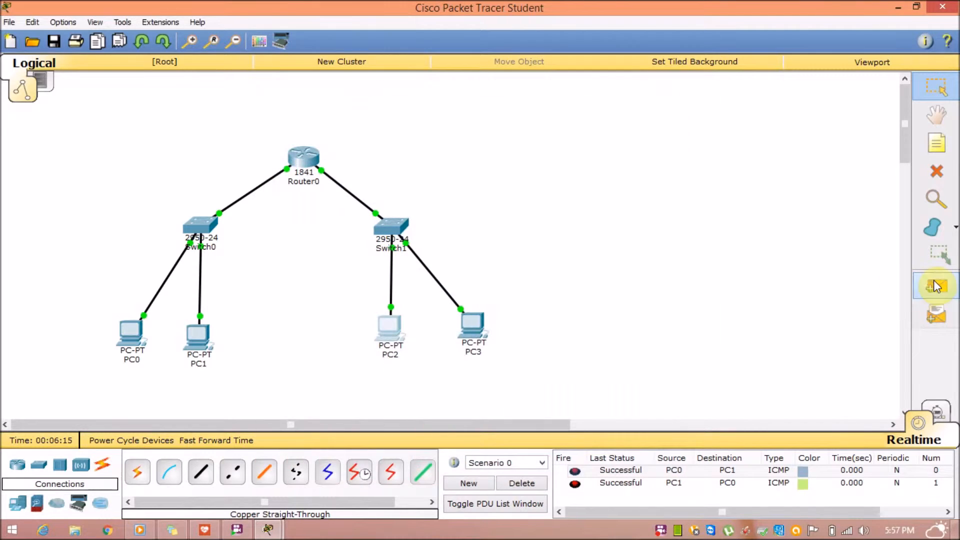
Ping PC2→PC3 and PC3→PC2 with simple PDUs and review the results in the PDU list.
{"action": "left_click", "coordinate": [934, 281]}
{"action": "left_click", "coordinate": [395, 329]}
{"action": "left_click", "coordinate": [468, 331]}
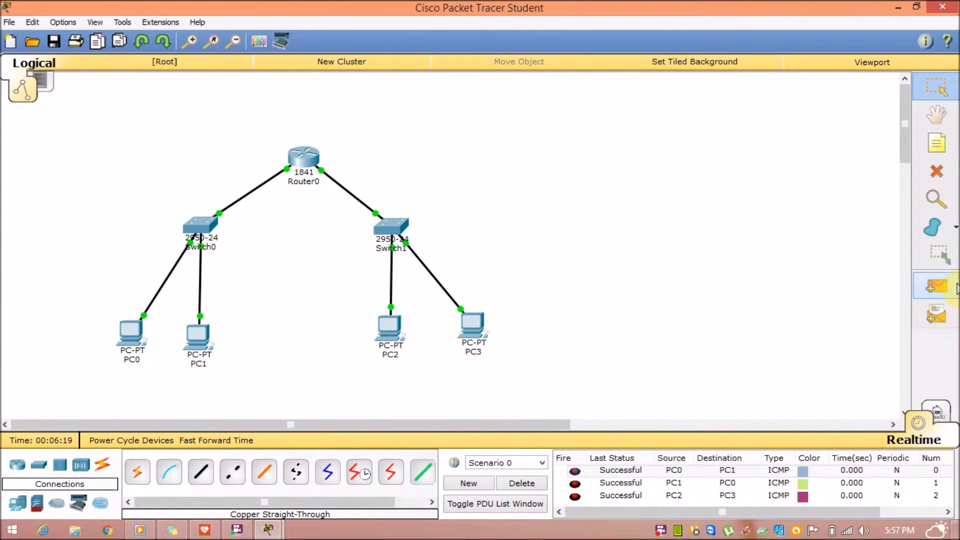
{"action": "left_click", "coordinate": [935, 286]}
{"action": "left_click", "coordinate": [478, 326]}
{"action": "left_click", "coordinate": [407, 338]}
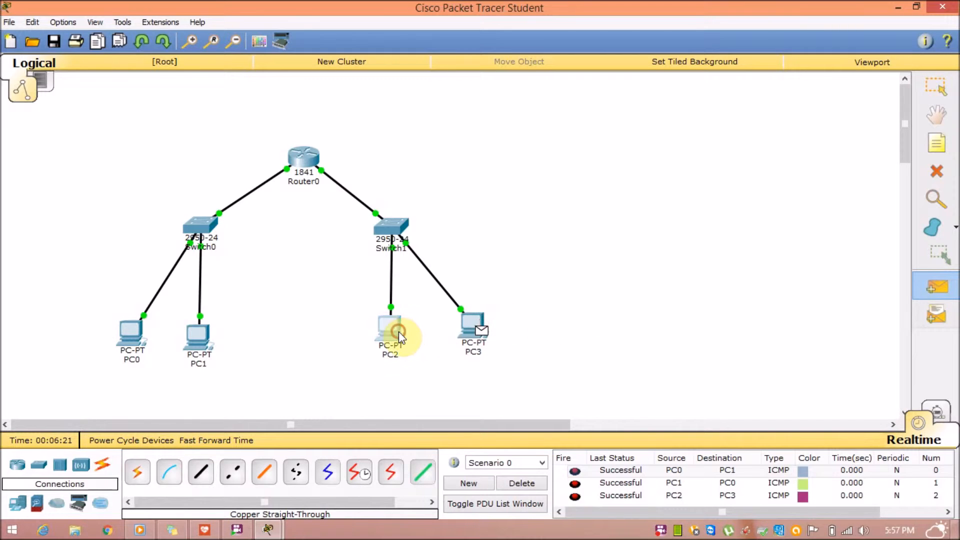
{"action": "left_click", "coordinate": [915, 471]}
{"action": "scroll", "coordinate": [917, 476], "scroll_direction": "down", "scroll_amount": 1}
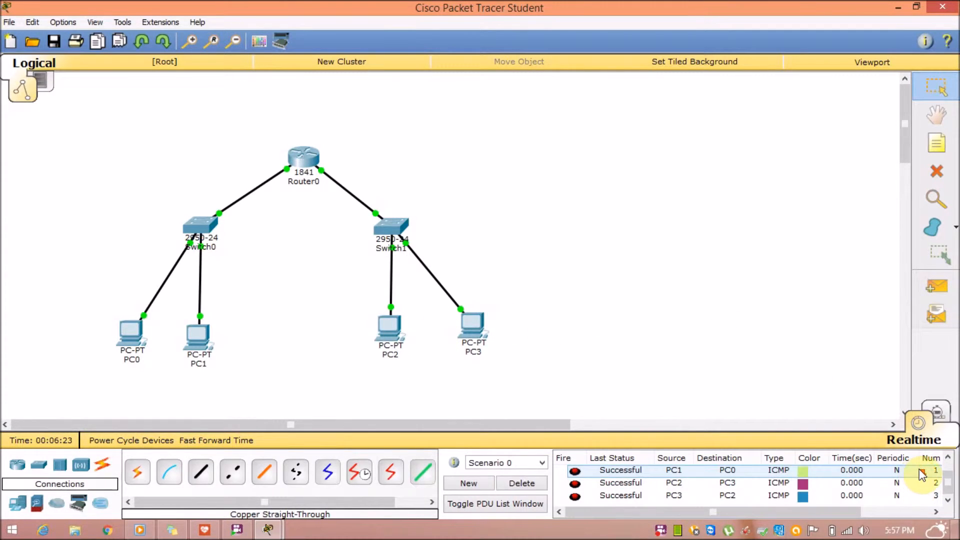
{"action": "left_click", "coordinate": [947, 484]}
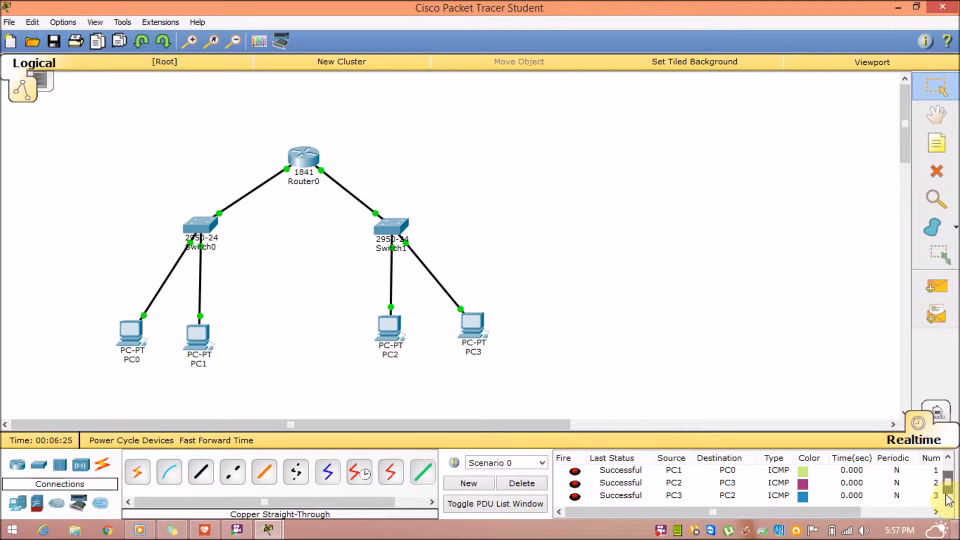
{"action": "left_click", "coordinate": [818, 498]}
{"action": "left_click", "coordinate": [803, 470]}
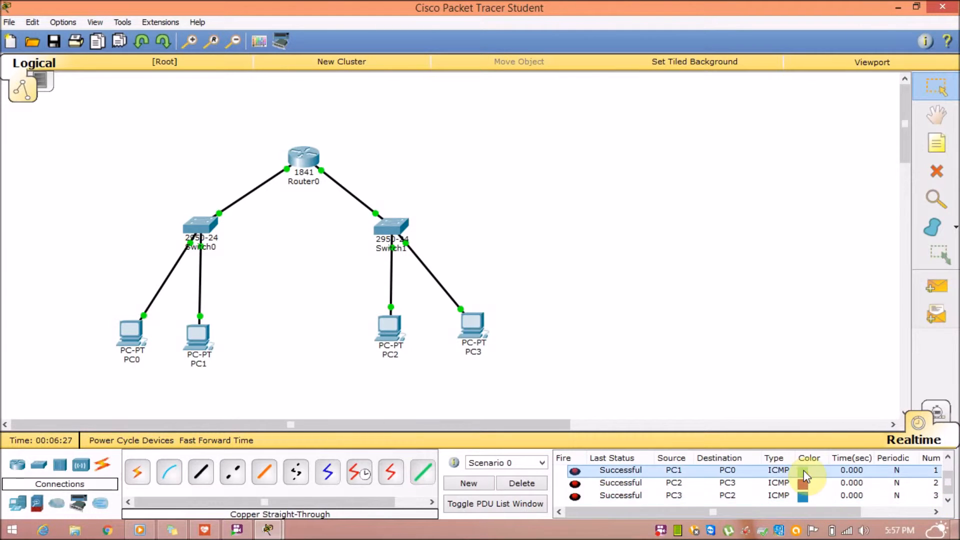
{"action": "left_click", "coordinate": [948, 487]}
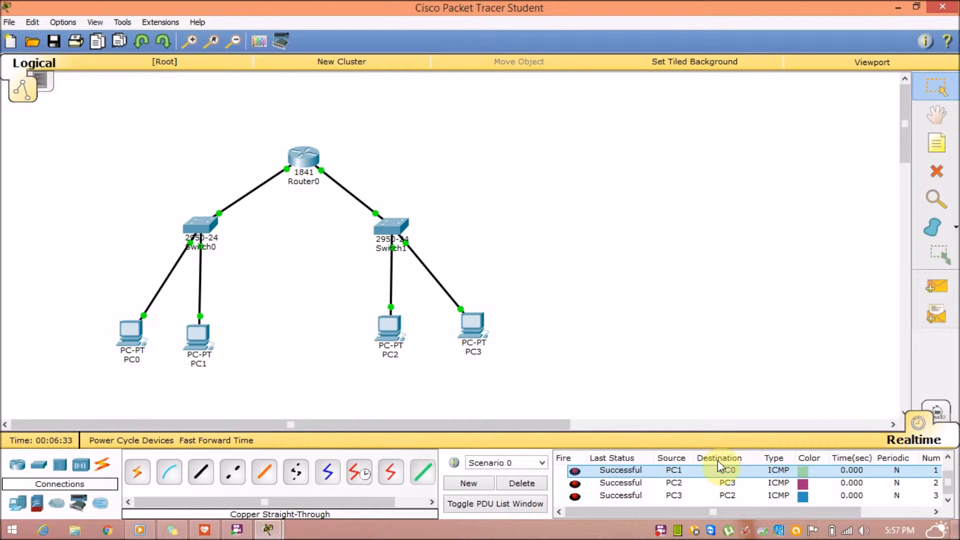
Ping PC0→PC2, resending once after a failure, then send a ping PC0→PC3.
{"action": "left_click", "coordinate": [940, 291]}
{"action": "left_click", "coordinate": [133, 334]}
{"action": "left_click", "coordinate": [391, 329]}
{"action": "scroll", "coordinate": [703, 471], "scroll_direction": "down", "scroll_amount": 1}
{"action": "scroll", "coordinate": [637, 494], "scroll_direction": "down", "scroll_amount": 1}
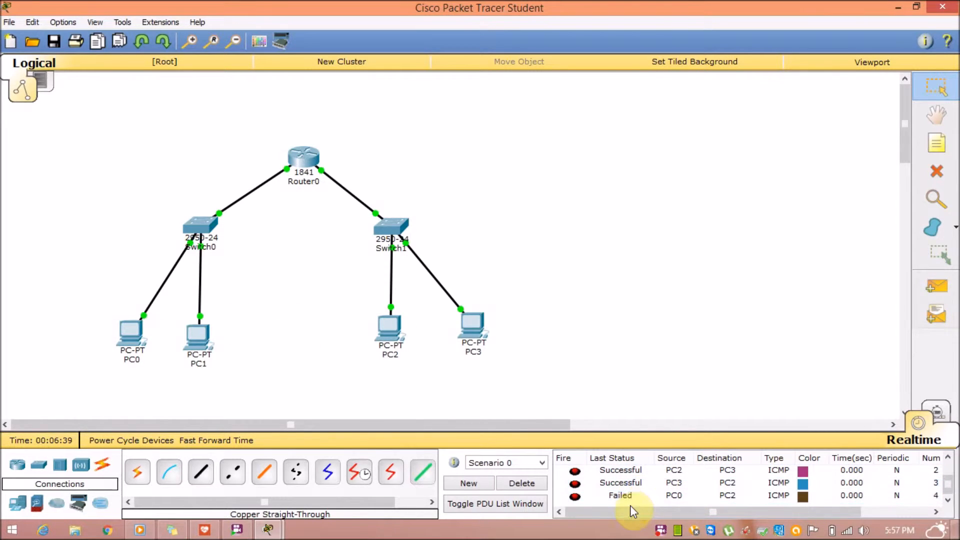
{"action": "left_click", "coordinate": [936, 286]}
{"action": "left_click", "coordinate": [131, 332]}
{"action": "left_click", "coordinate": [389, 328]}
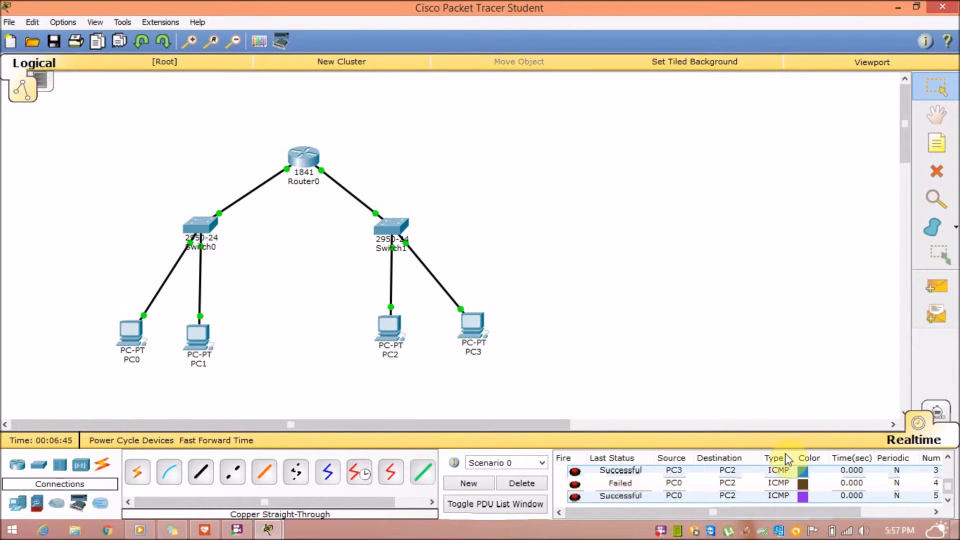
{"action": "left_click", "coordinate": [936, 286]}
{"action": "left_click", "coordinate": [130, 334]}
{"action": "left_click", "coordinate": [484, 332]}
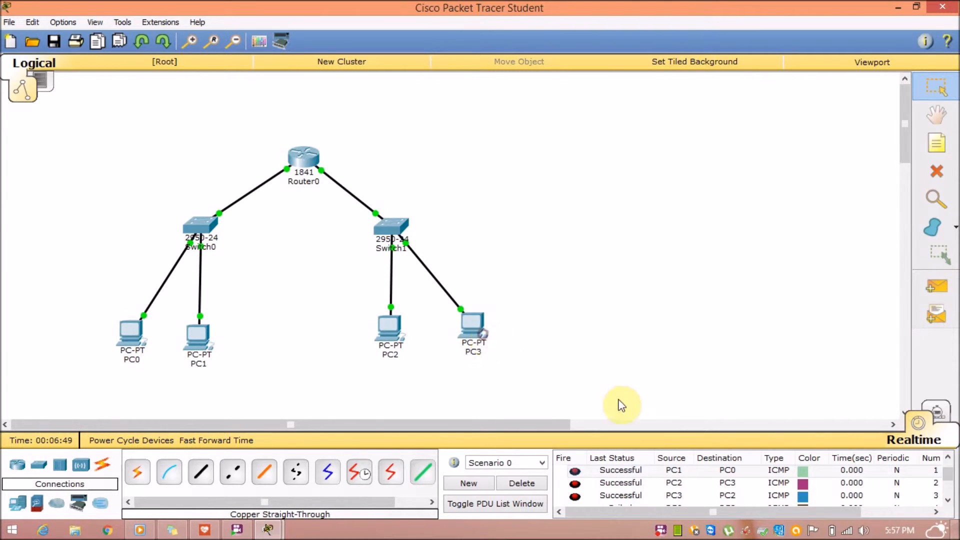
Check the failed PC0→PC3 ping in the PDU list and resend it successfully.
{"action": "scroll", "coordinate": [620, 404], "scroll_direction": "down", "scroll_amount": 3}
{"action": "scroll", "coordinate": [620, 404], "scroll_direction": "right", "scroll_amount": 4}
{"action": "scroll", "coordinate": [656, 489], "scroll_direction": "down", "scroll_amount": 3}
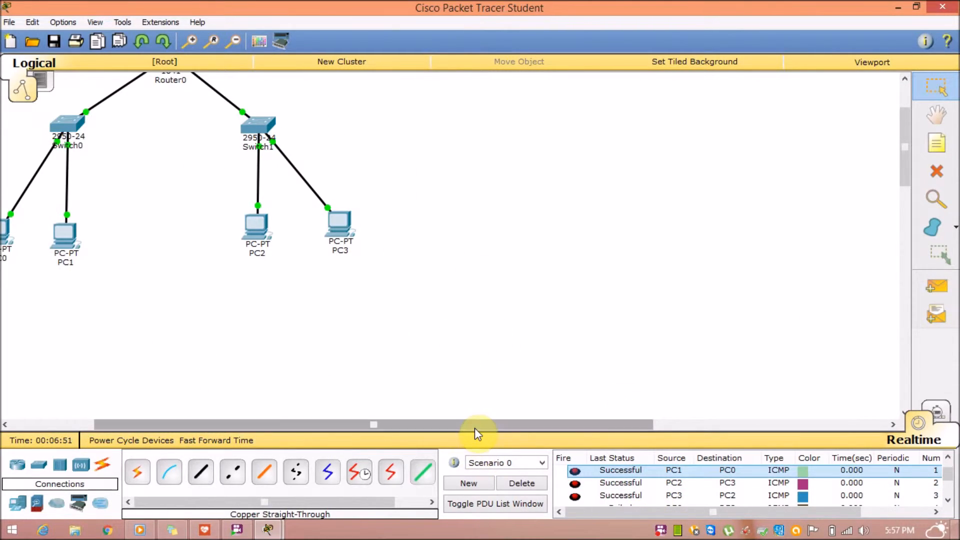
{"action": "scroll", "coordinate": [472, 427], "scroll_direction": "left", "scroll_amount": 4}
{"action": "scroll", "coordinate": [680, 337], "scroll_direction": "up", "scroll_amount": 2}
{"action": "scroll", "coordinate": [680, 337], "scroll_direction": "up", "scroll_amount": 2}
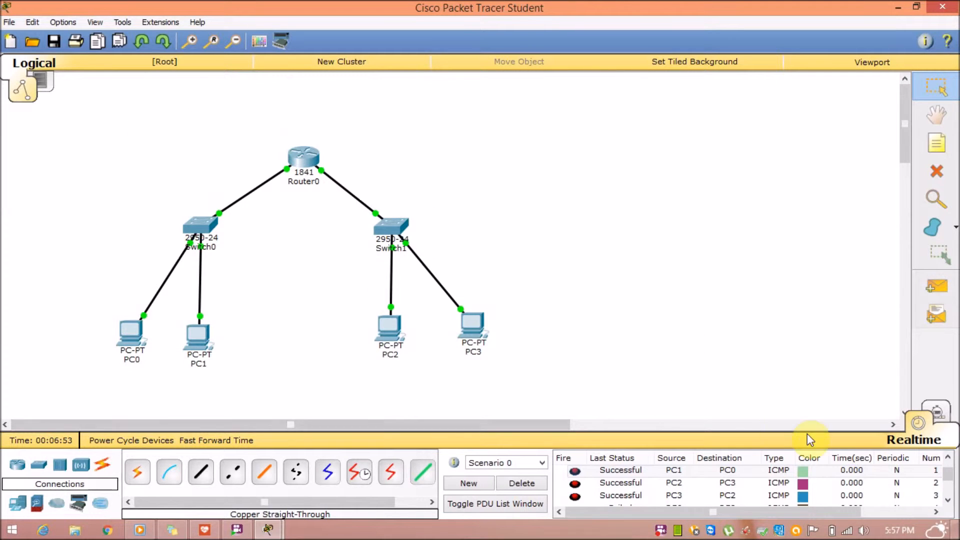
{"action": "scroll", "coordinate": [930, 482], "scroll_direction": "down", "scroll_amount": 3}
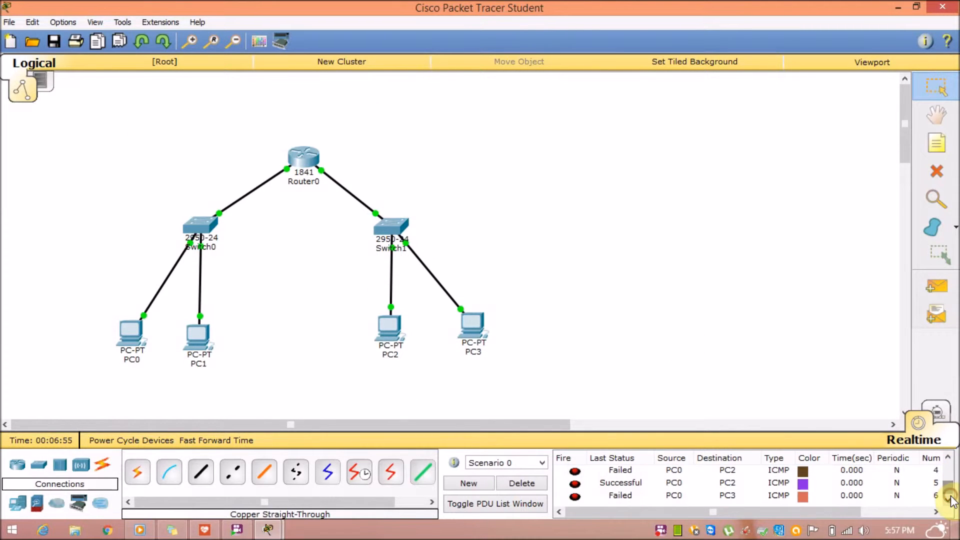
{"action": "left_click", "coordinate": [618, 496]}
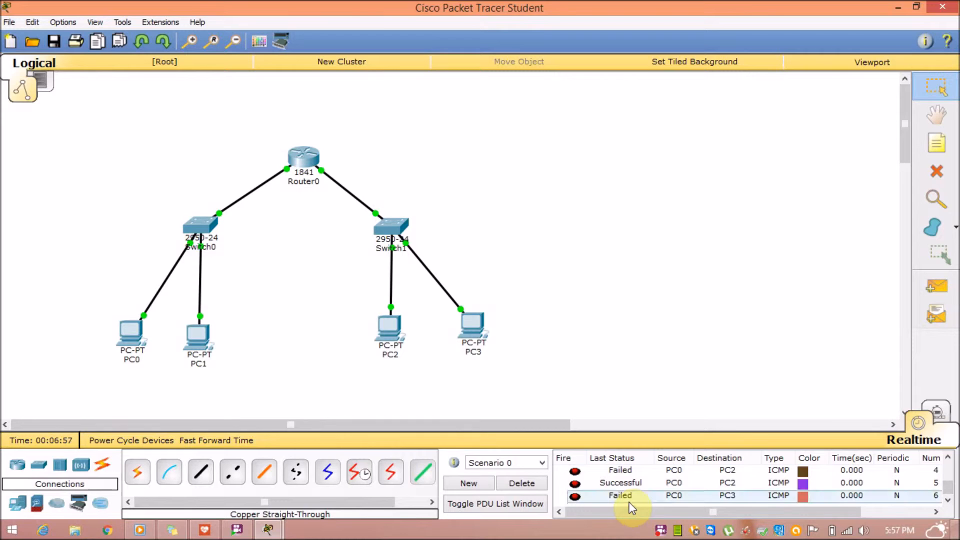
{"action": "left_click", "coordinate": [932, 291]}
{"action": "left_click", "coordinate": [137, 337]}
{"action": "left_click", "coordinate": [478, 332]}
{"action": "scroll", "coordinate": [695, 484], "scroll_direction": "down", "scroll_amount": 2}
{"action": "left_click", "coordinate": [641, 496]}
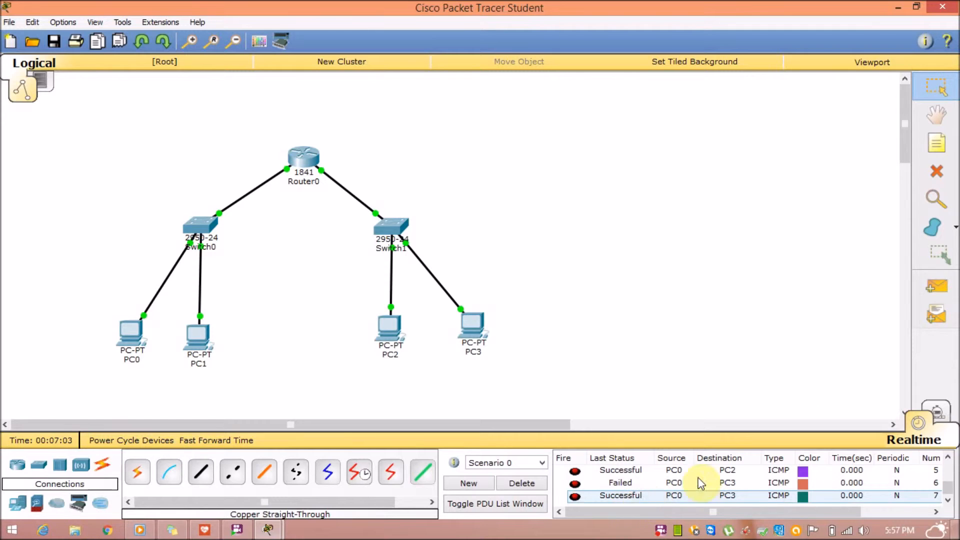
Send a PC3→PC0 ping and check its status.
{"action": "left_click", "coordinate": [936, 288]}
{"action": "left_click", "coordinate": [488, 330]}
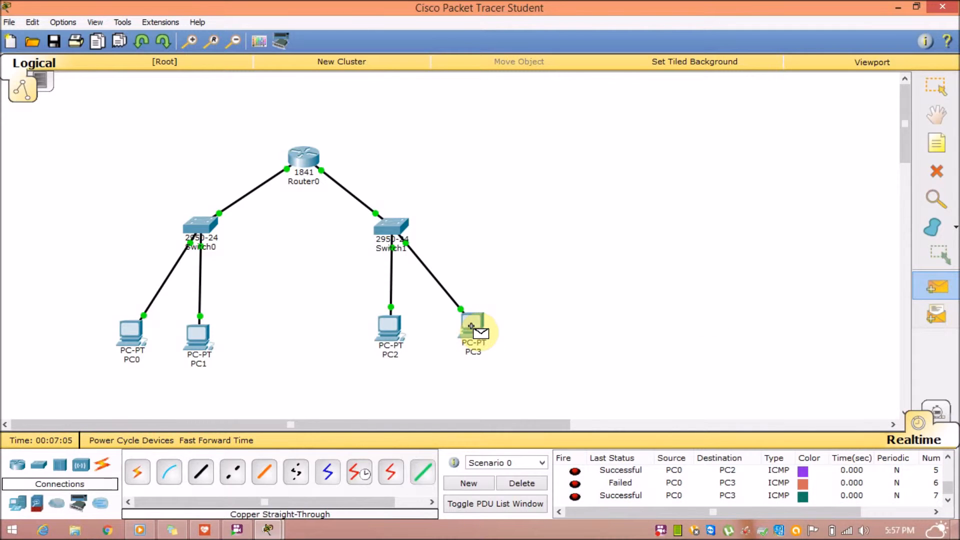
{"action": "left_click", "coordinate": [129, 344]}
{"action": "scroll", "coordinate": [649, 487], "scroll_direction": "down", "scroll_amount": 2}
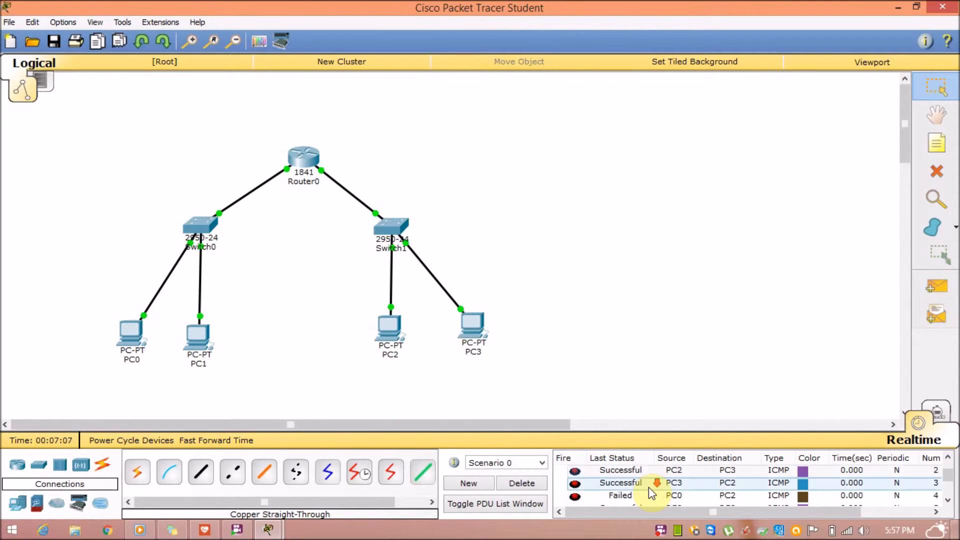
{"action": "left_click", "coordinate": [630, 496]}
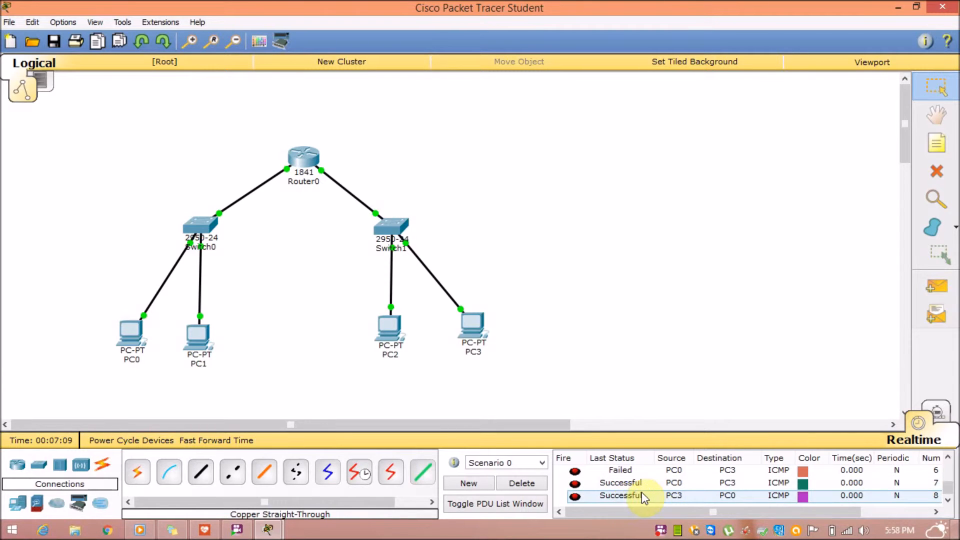
Ping PC2→PC1, resending after the first attempt fails, and review the PDU list.
{"action": "left_click", "coordinate": [936, 287]}
{"action": "left_click", "coordinate": [386, 334]}
{"action": "left_click", "coordinate": [197, 338]}
{"action": "left_click", "coordinate": [666, 486]}
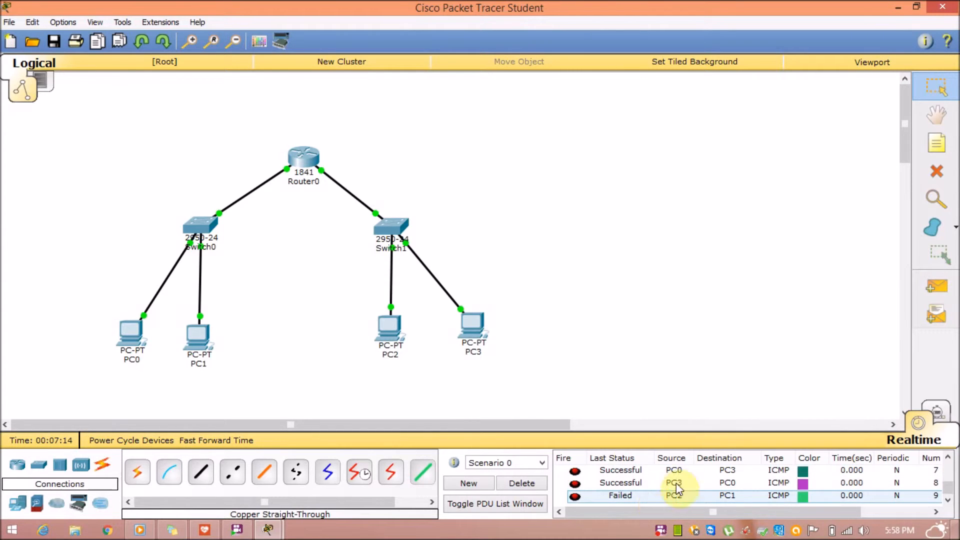
{"action": "left_click", "coordinate": [936, 287]}
{"action": "left_click", "coordinate": [390, 327]}
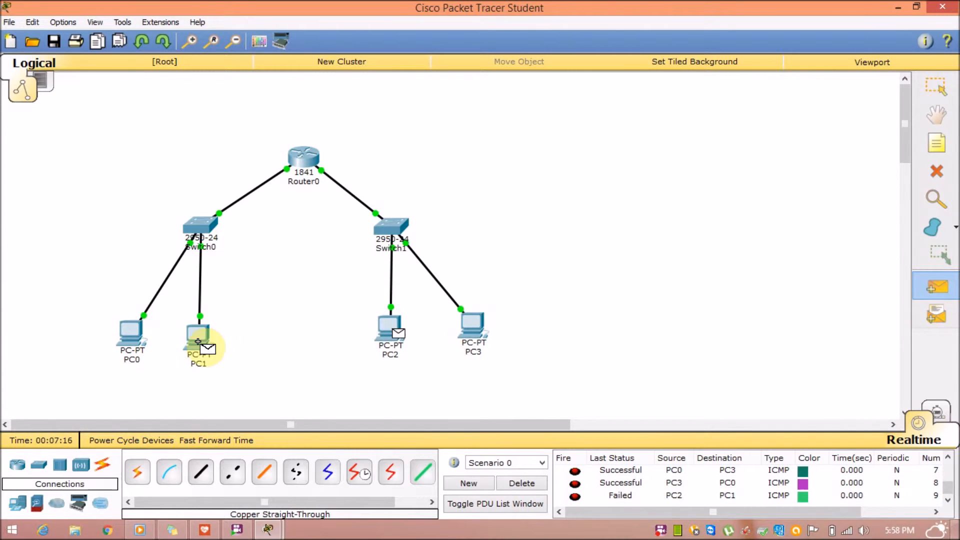
{"action": "left_click", "coordinate": [198, 342]}
{"action": "mouse_move", "coordinate": [578, 511]}
{"action": "left_mouse_down"}
{"action": "mouse_move", "coordinate": [649, 505]}
{"action": "mouse_move", "coordinate": [578, 515]}
{"action": "left_mouse_up"}
{"action": "scroll", "coordinate": [649, 498], "scroll_direction": "up", "scroll_amount": 2}
{"action": "left_click", "coordinate": [599, 496]}
{"action": "scroll", "coordinate": [599, 497], "scroll_direction": "down", "scroll_amount": 1}
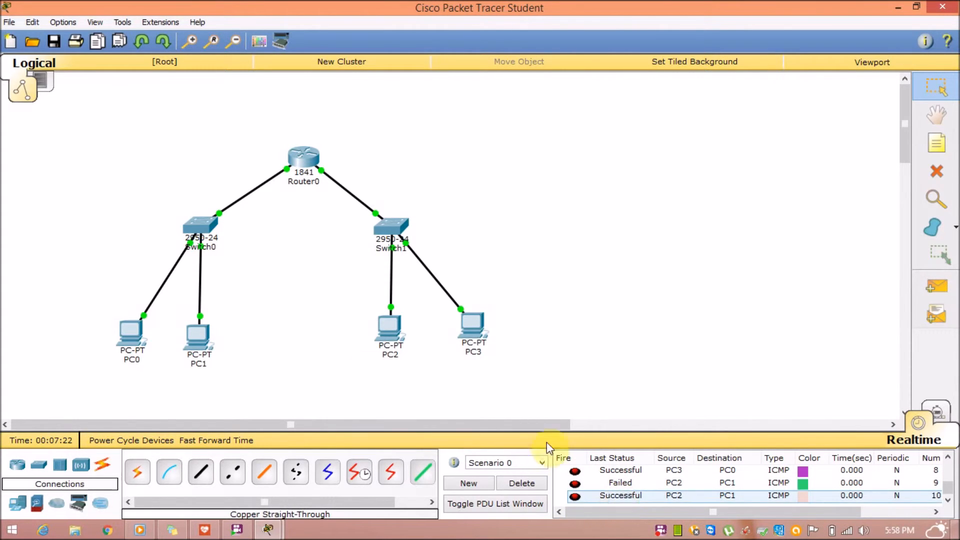
{"action": "left_click", "coordinate": [390, 327]}
From PC2's Command Prompt, ping 192.168.10.11 and 192.168.10.12, then close PC2.
{"action": "left_click", "coordinate": [336, 172]}
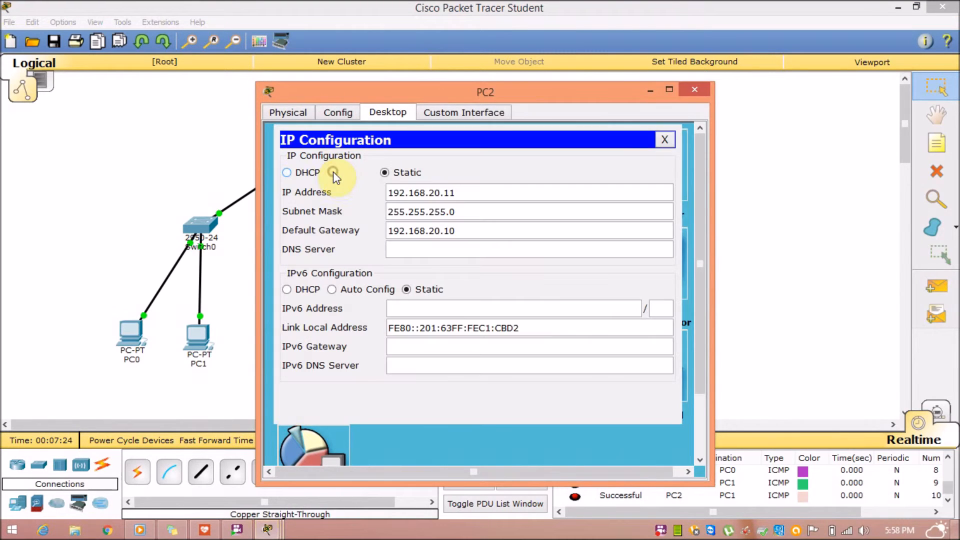
{"action": "left_click", "coordinate": [665, 140]}
{"action": "left_click", "coordinate": [568, 176]}
{"action": "type", "text": "ping 192.168.10.11"}
{"action": "key", "text": "Return"}
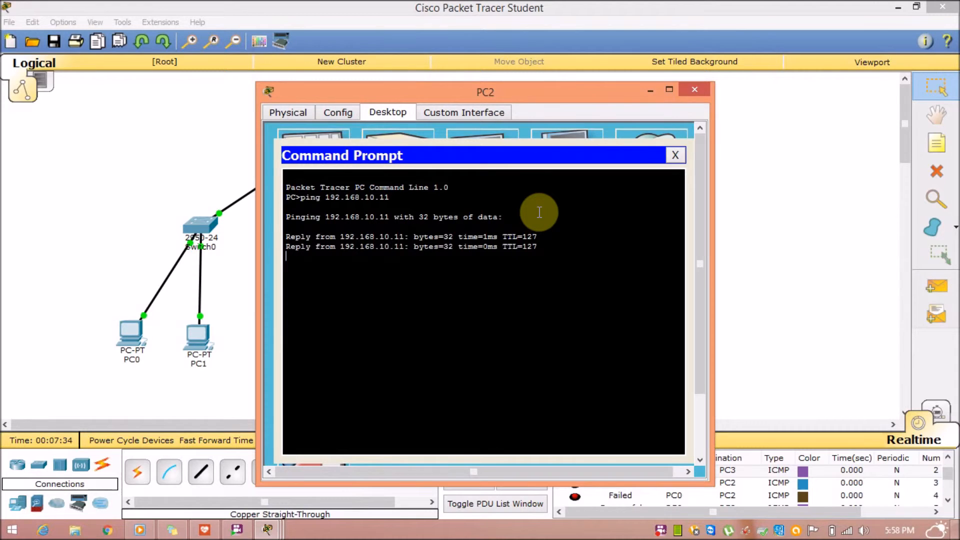
{"action": "key", "text": "Up"}
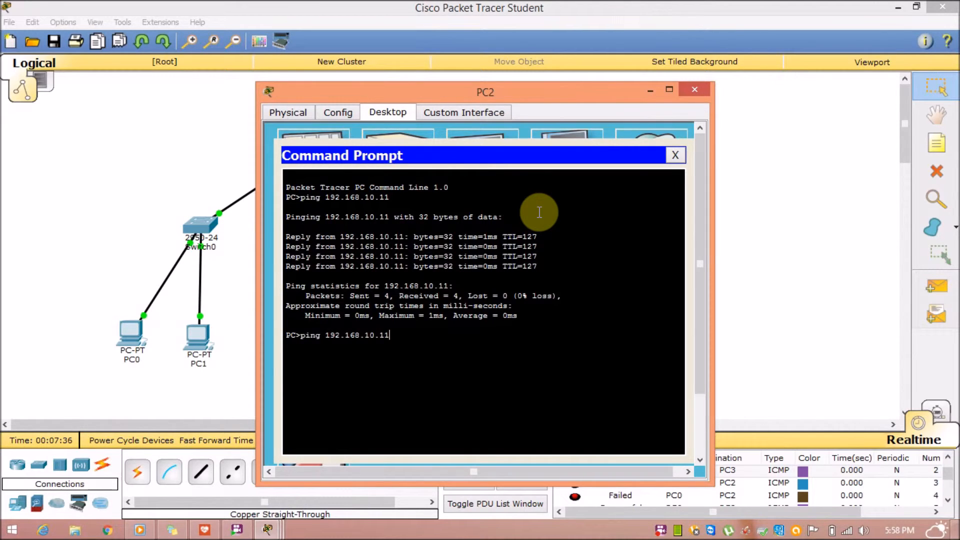
{"action": "key", "text": "Return"}
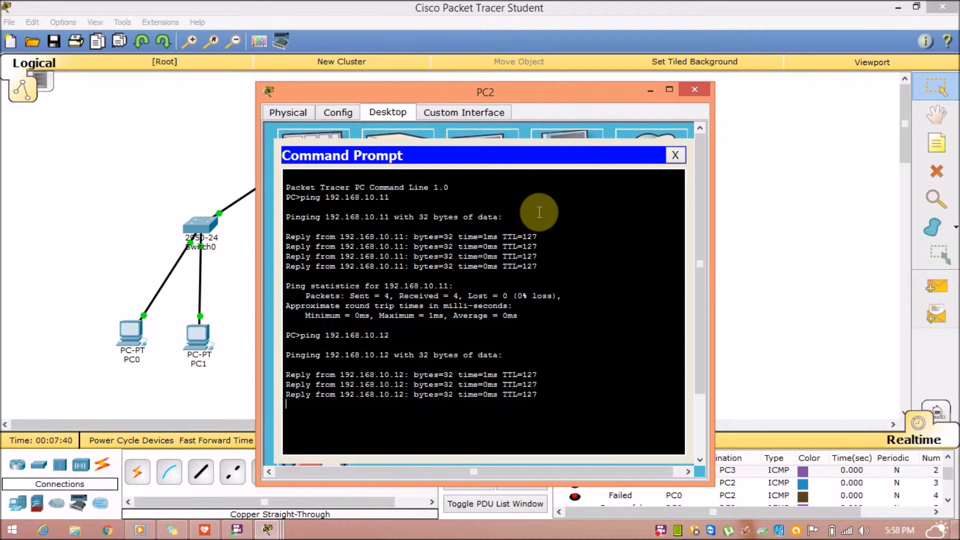
{"action": "left_click", "coordinate": [675, 155]}
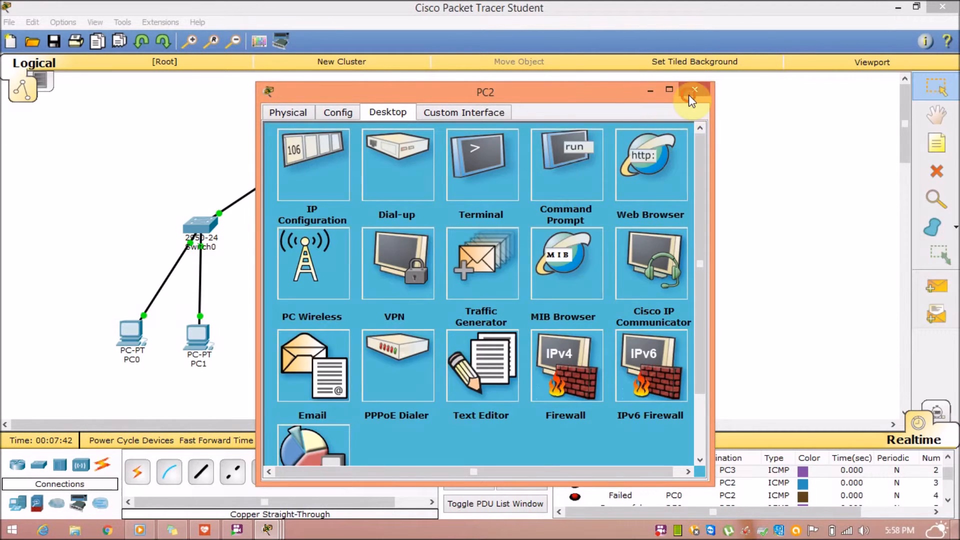
{"action": "left_click", "coordinate": [693, 92]}
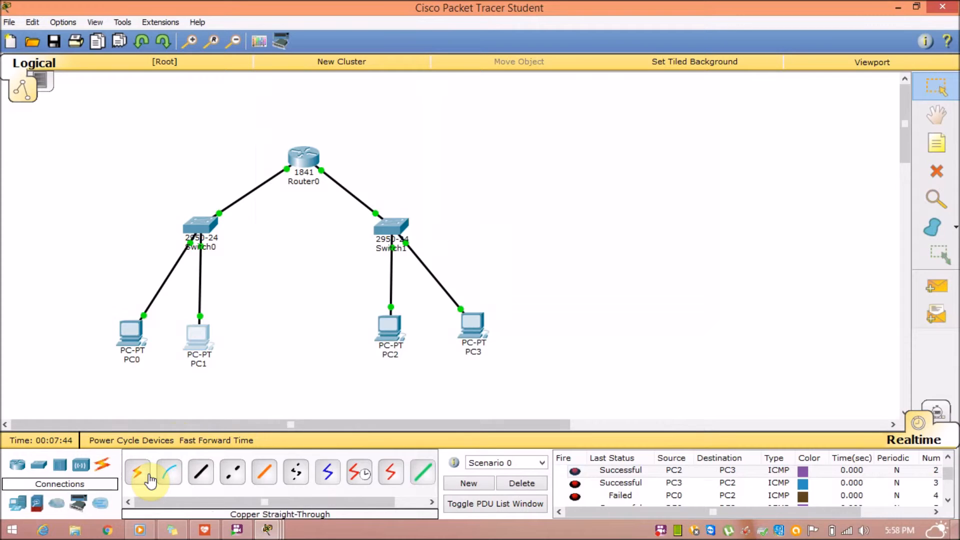
Run ping 192.168.20.11 and ping 192.168.20.12 from PC1's Command Prompt, then close PC1.
{"action": "left_click", "coordinate": [188, 349]}
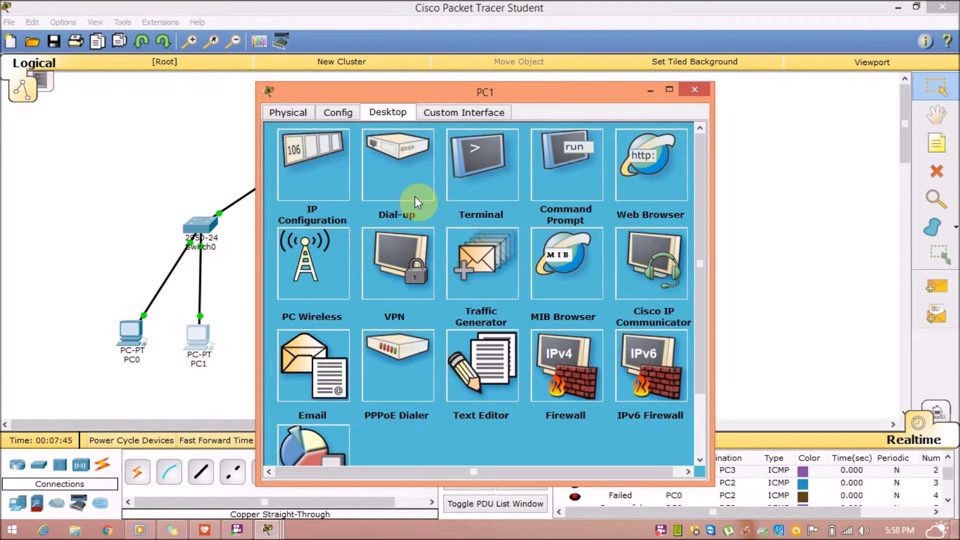
{"action": "left_click", "coordinate": [552, 146]}
{"action": "type", "text": "ping"}
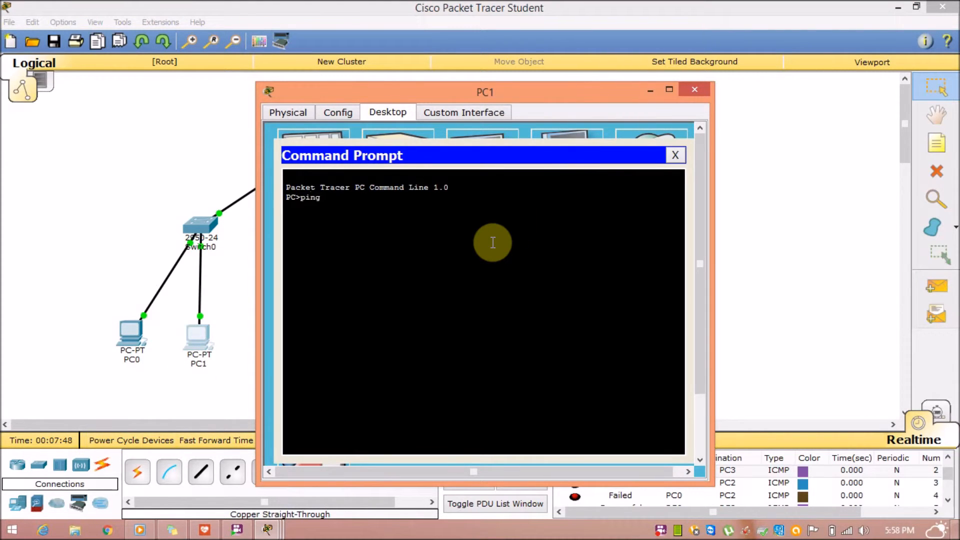
{"action": "type", "text": " 192.168.20.11"}
{"action": "key", "text": "Return"}
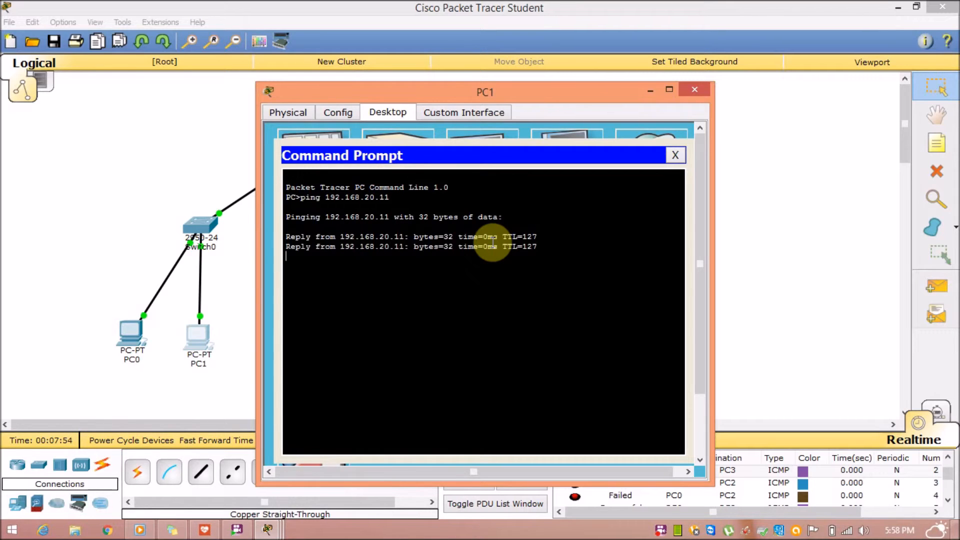
{"action": "key", "text": "Up"}
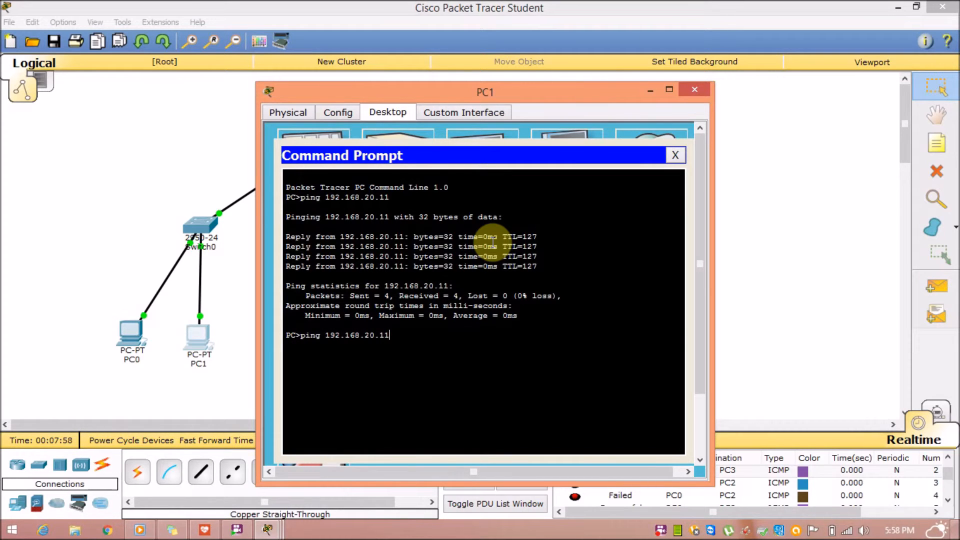
{"action": "type", "text": "2"}
{"action": "key", "text": "Return"}
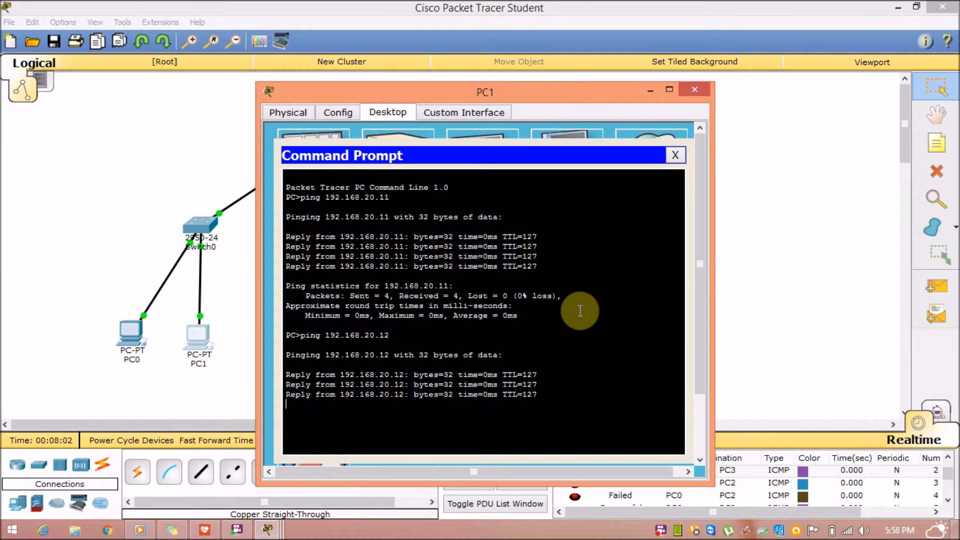
{"action": "left_click", "coordinate": [679, 155]}
{"action": "left_click", "coordinate": [695, 90]}
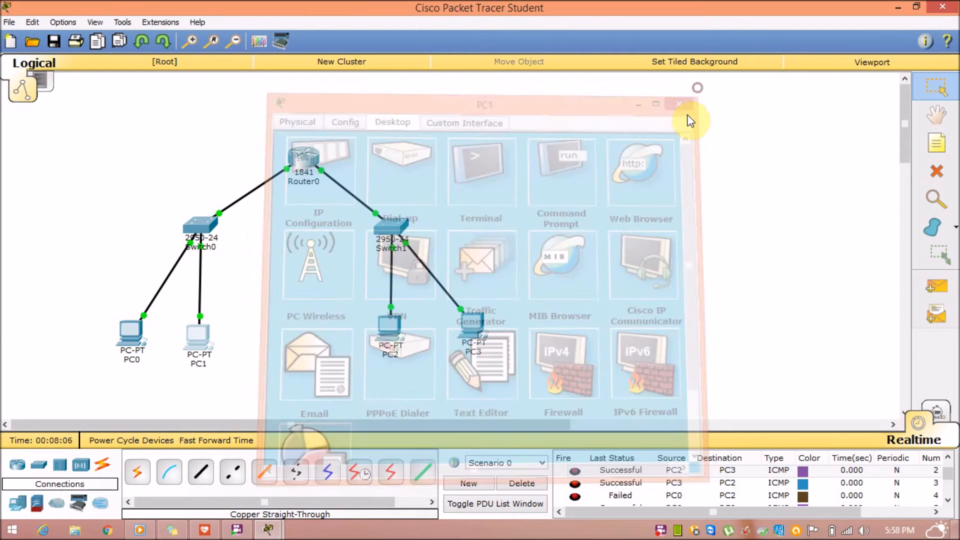
Open Router0's CLI and page through the full output of show running-config.
{"action": "left_click", "coordinate": [306, 159]}
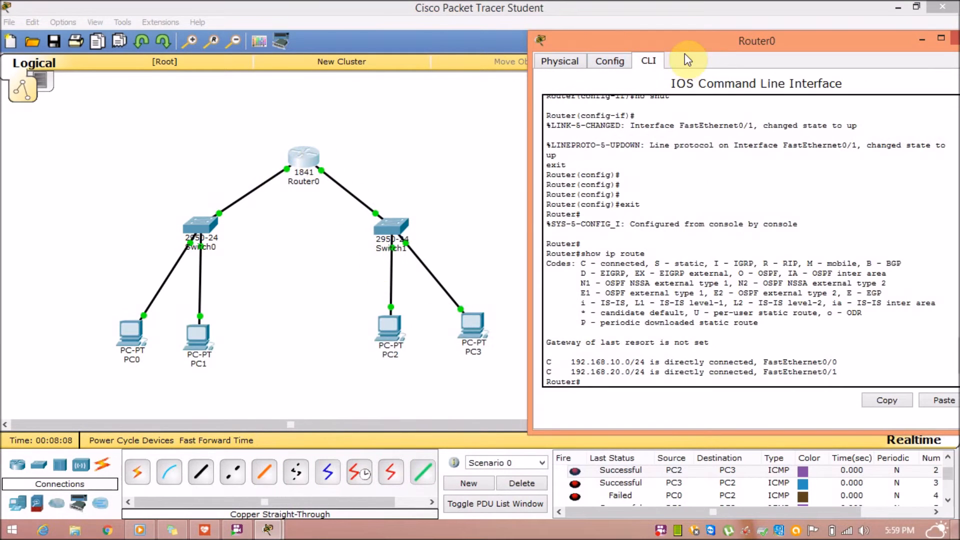
{"action": "left_click_drag", "start_coordinate": [676, 49], "coordinate": [385, 54]}
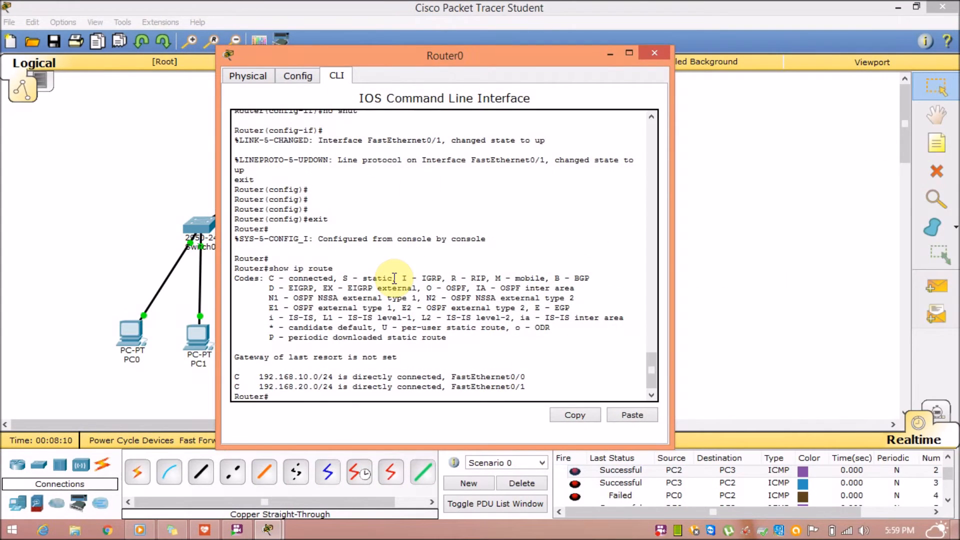
{"action": "key", "text": "Return"}
{"action": "key", "text": "Return"}
{"action": "type", "text": "show runn"}
{"action": "key", "text": "Tab"}
{"action": "key", "text": "Return"}
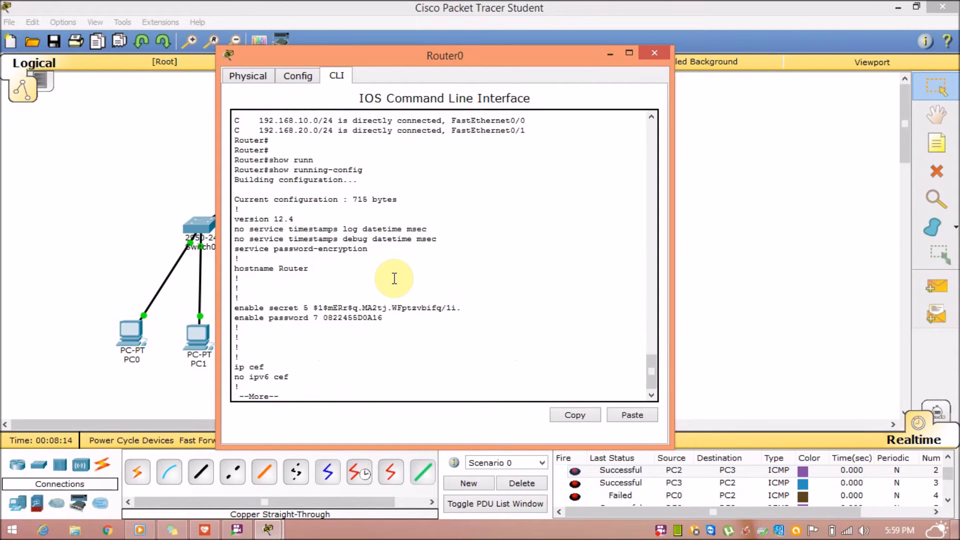
{"action": "key", "text": "space"}
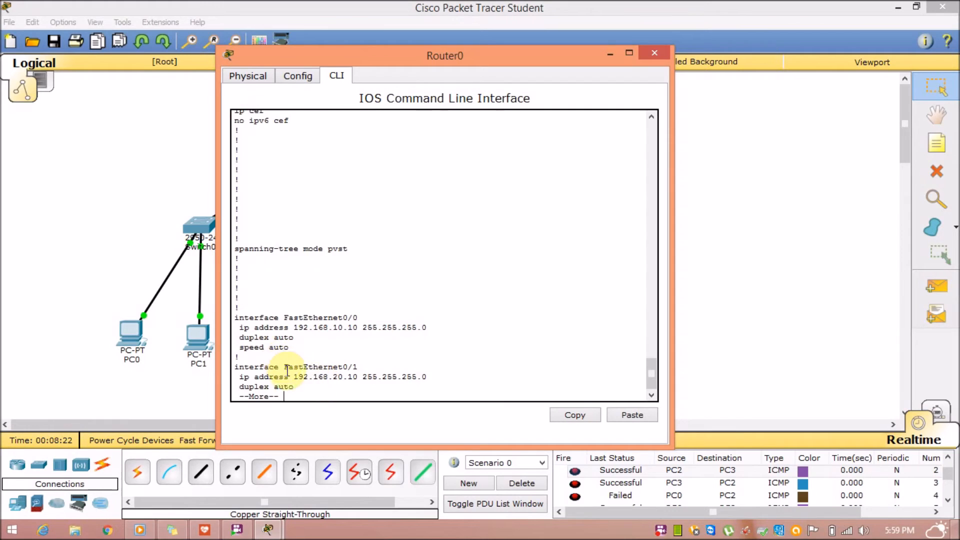
{"action": "key", "text": "space"}
{"action": "key", "text": "space"}
Run copy running-config startup-config on Router0, accepting the default startup-config filename.
{"action": "type", "text": "show run"}
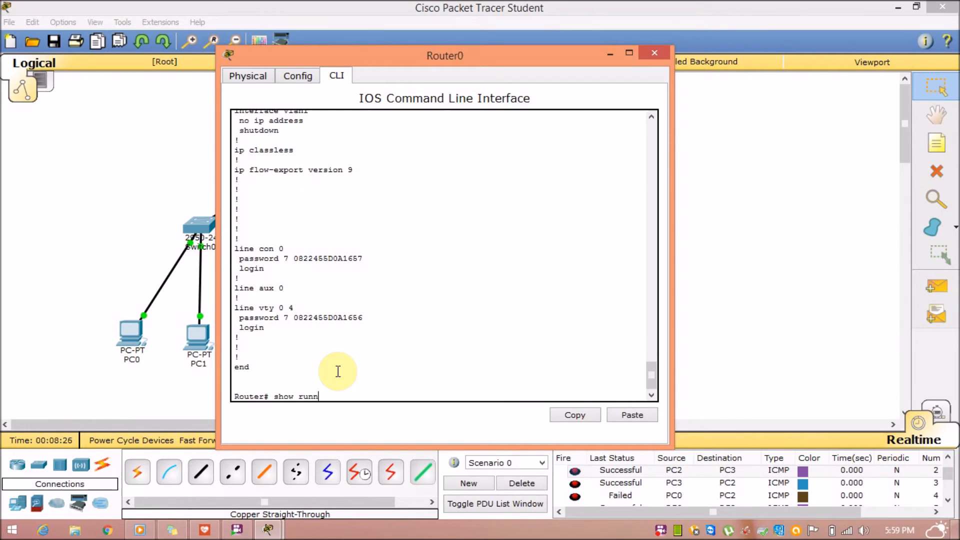
{"action": "type", "text": "n"}
{"action": "key", "text": "Tab"}
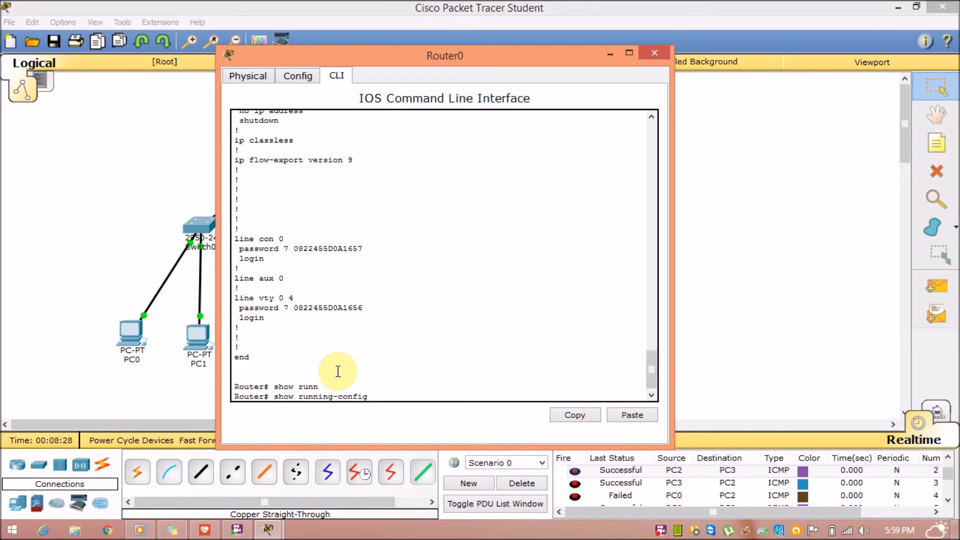
{"action": "key", "text": "BackSpace"}
{"action": "key", "text": "BackSpace"}
{"action": "key", "text": "BackSpace"}
{"action": "key", "text": "BackSpace"}
{"action": "key", "text": "BackSpace"}
{"action": "key", "text": "BackSpace"}
{"action": "key", "text": "BackSpace"}
{"action": "key", "text": "BackSpace"}
{"action": "key", "text": "BackSpace"}
{"action": "key", "text": "BackSpace"}
{"action": "key", "text": "BackSpace"}
{"action": "key", "text": "BackSpace"}
{"action": "key", "text": "BackSpace"}
{"action": "key", "text": "BackSpace"}
{"action": "key", "text": "BackSpace"}
{"action": "key", "text": "BackSpace"}
{"action": "key", "text": "BackSpace"}
{"action": "type", "text": "y run"}
{"action": "key", "text": "Tab"}
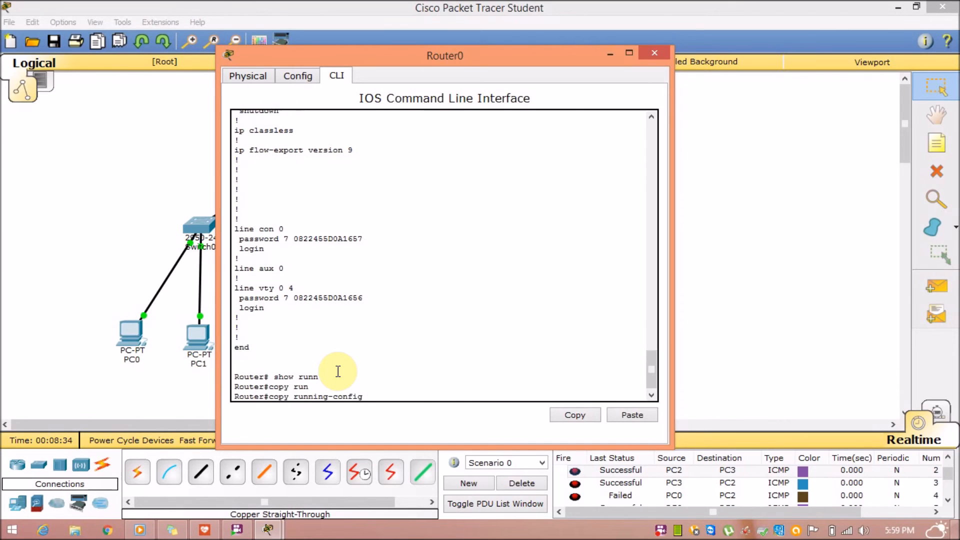
{"action": "type", "text": "sta"}
{"action": "key", "text": "Tab"}
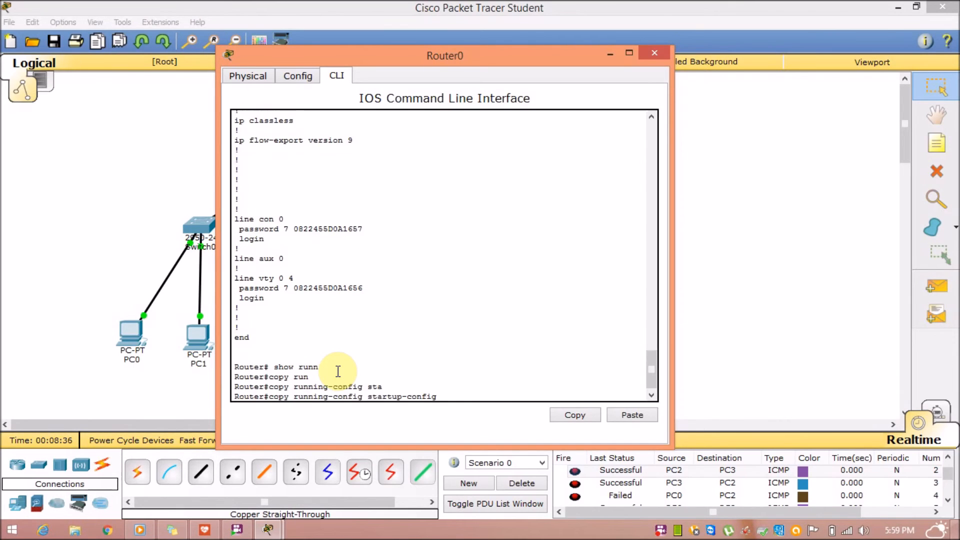
{"action": "key", "text": "Return"}
{"action": "key", "text": "Return"}
{"action": "key", "text": "Return"}
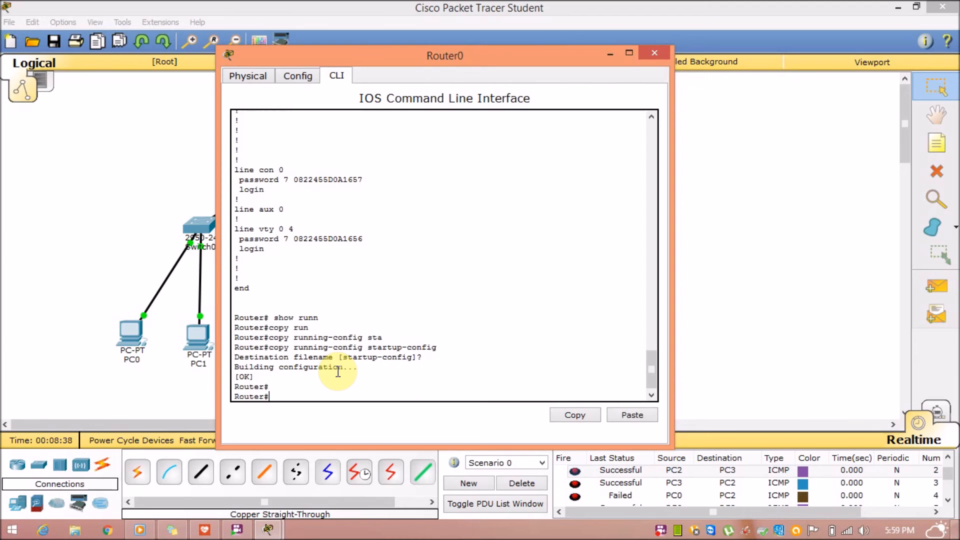
Exit and log back into Router0 with the console and enable passwords, close its window, then select the whole topology.
{"action": "type", "text": "ex"}
{"action": "key", "text": "Return"}
{"action": "key", "text": "Return"}
{"action": "key", "text": "Return"}
{"action": "key", "text": "Return"}
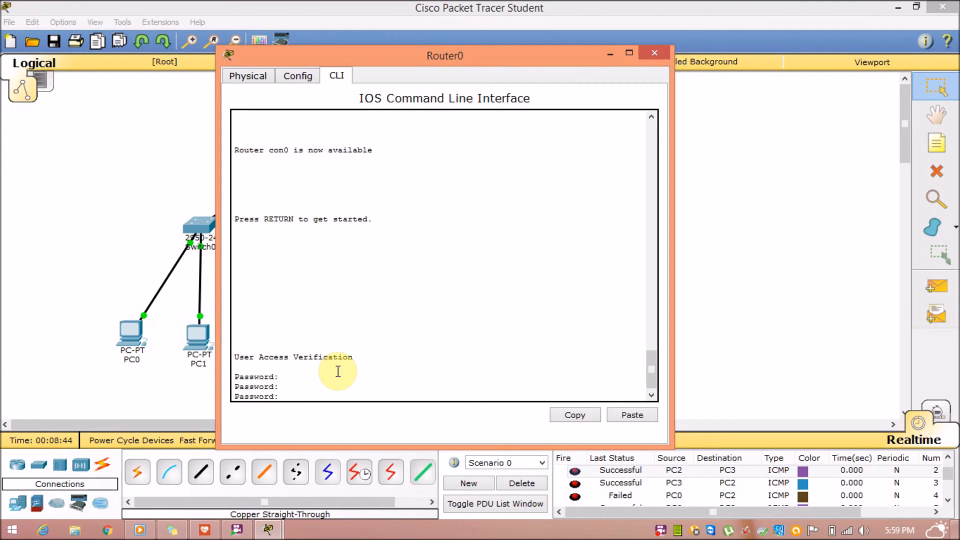
{"action": "key", "text": "Return"}
{"action": "type", "text": "er>e"}
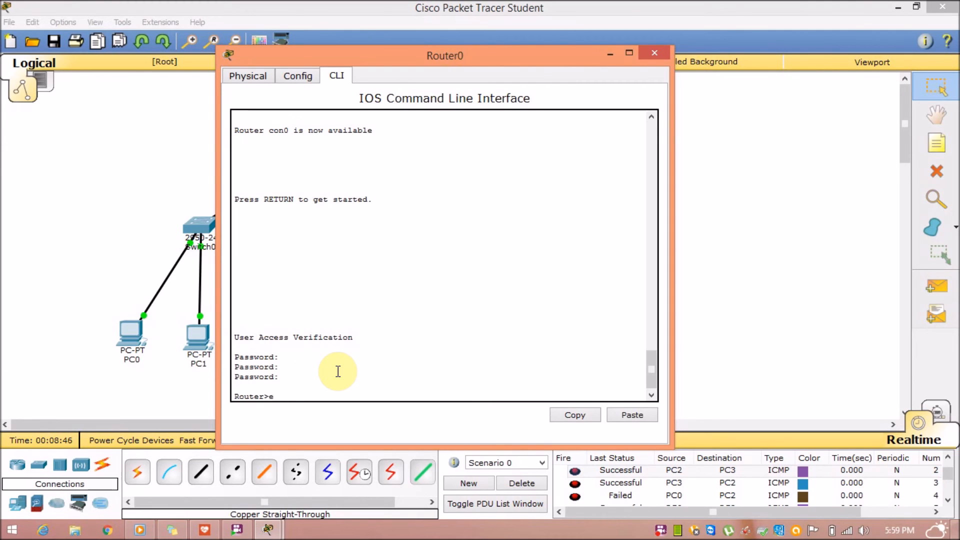
{"action": "type", "text": "n"}
{"action": "key", "text": "Return"}
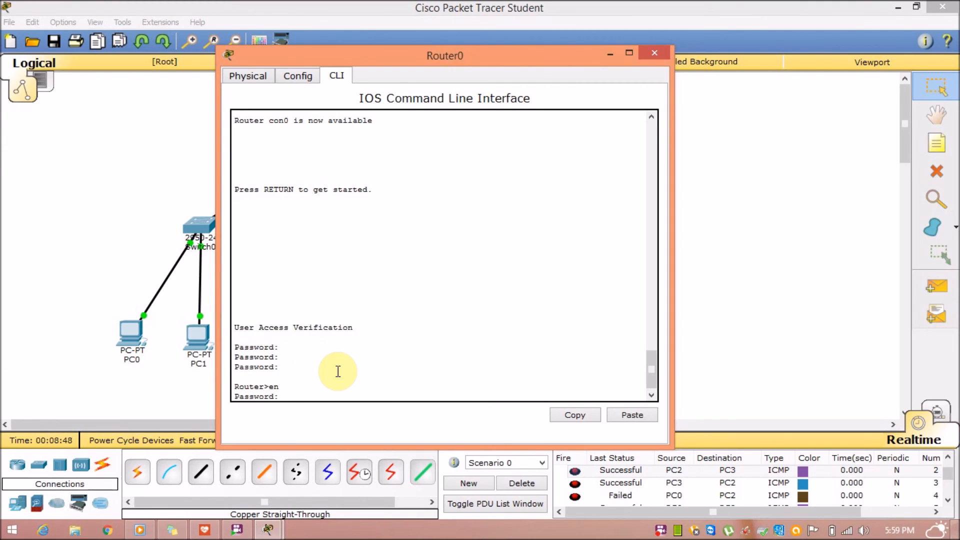
{"action": "key", "text": "Return"}
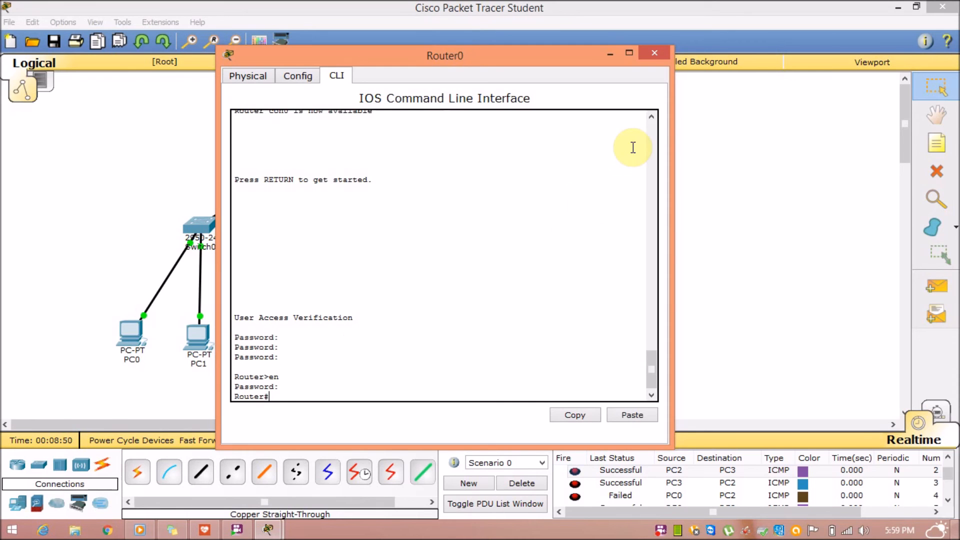
{"action": "left_click", "coordinate": [655, 53]}
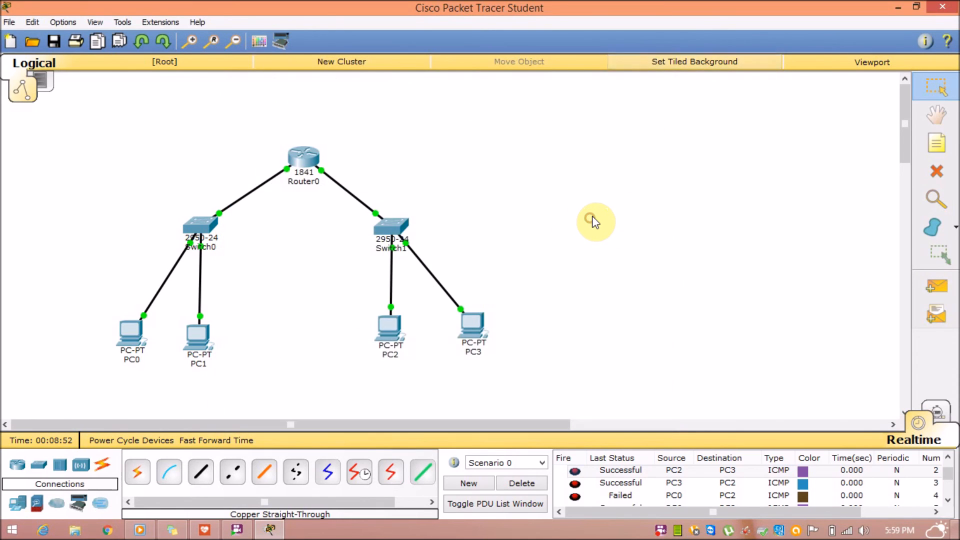
{"action": "left_click_drag", "start_coordinate": [69, 114], "coordinate": [550, 404]}
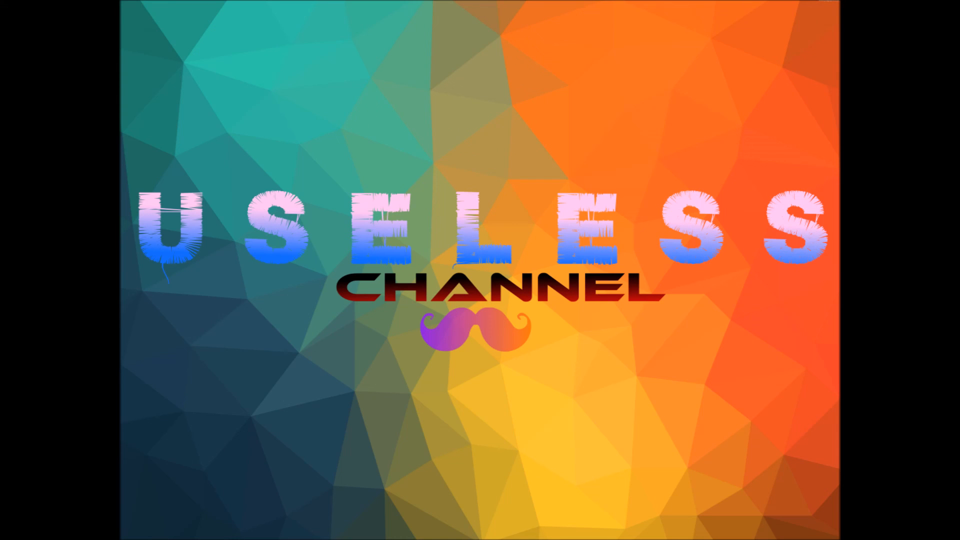